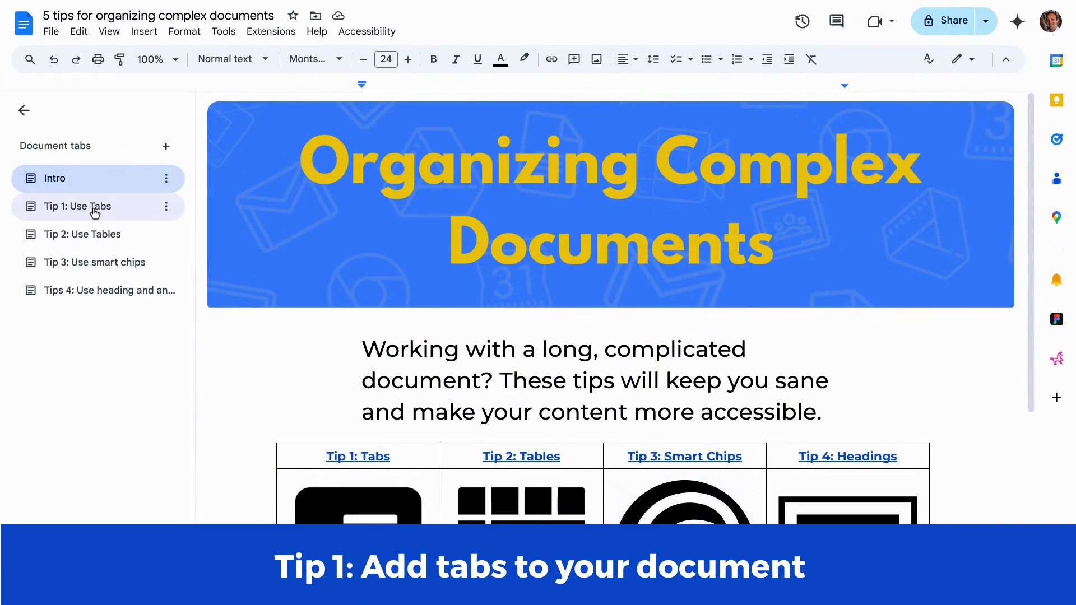
click(121, 211)
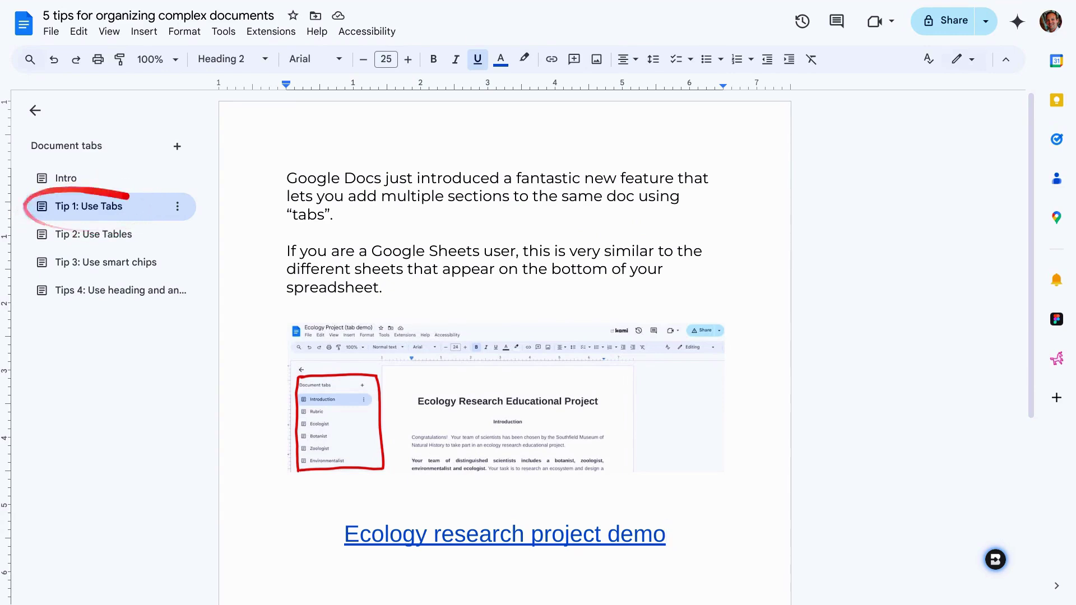
click(36, 111)
click(36, 116)
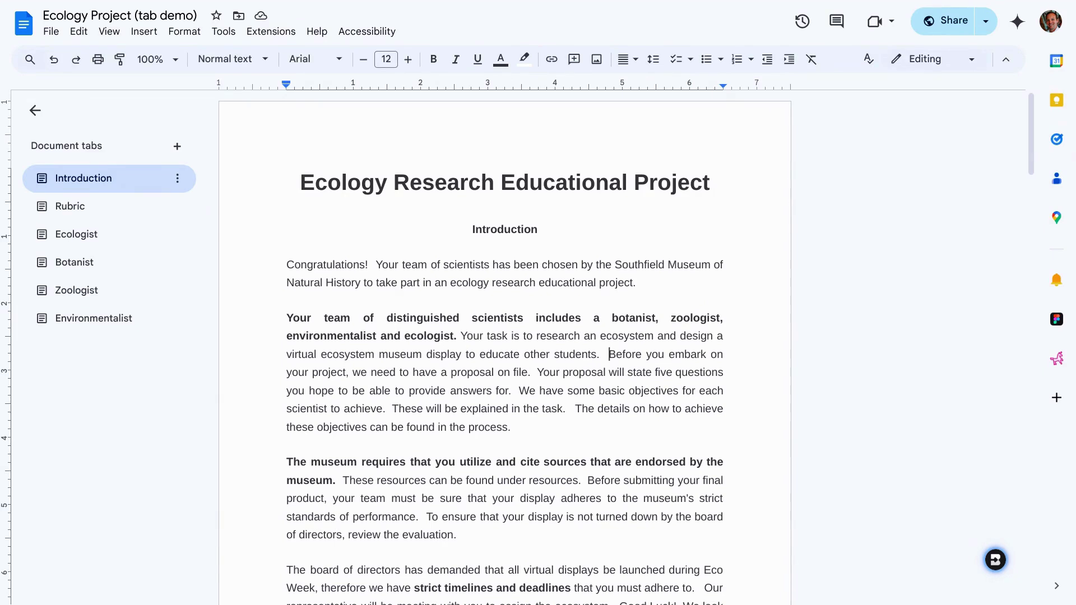
Browse the Ecology Project demo's Rubric and Ecologist tabs, then return to its Introduction tab
click(84, 219)
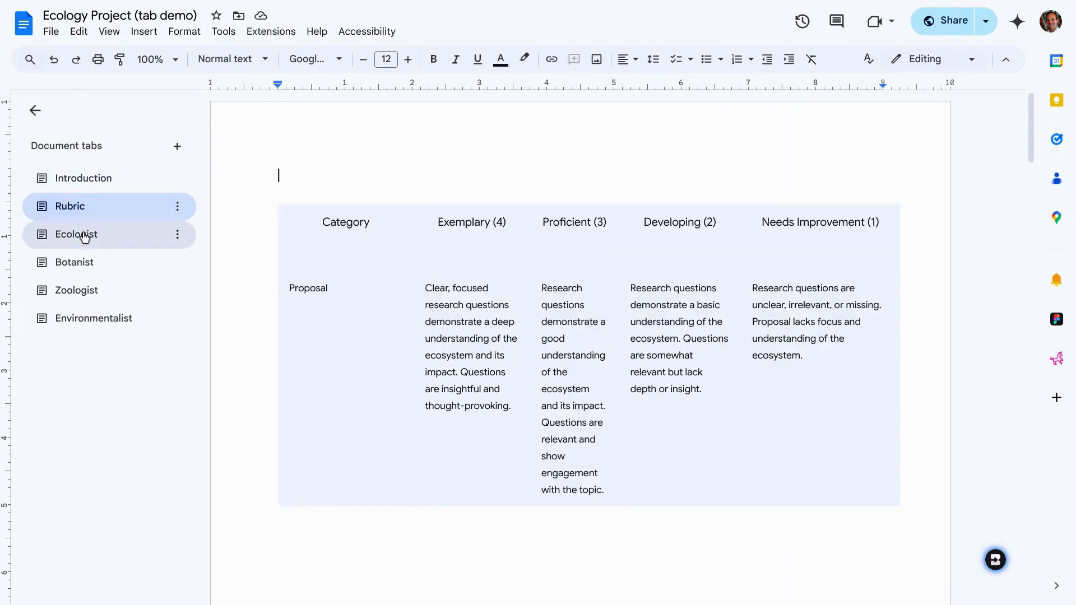
click(83, 235)
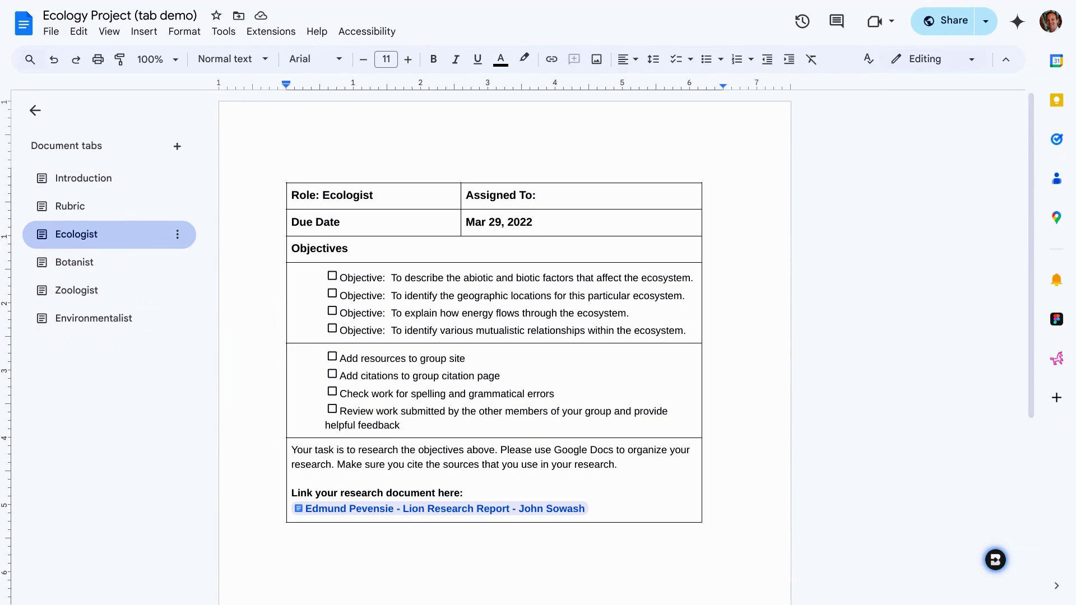
click(105, 185)
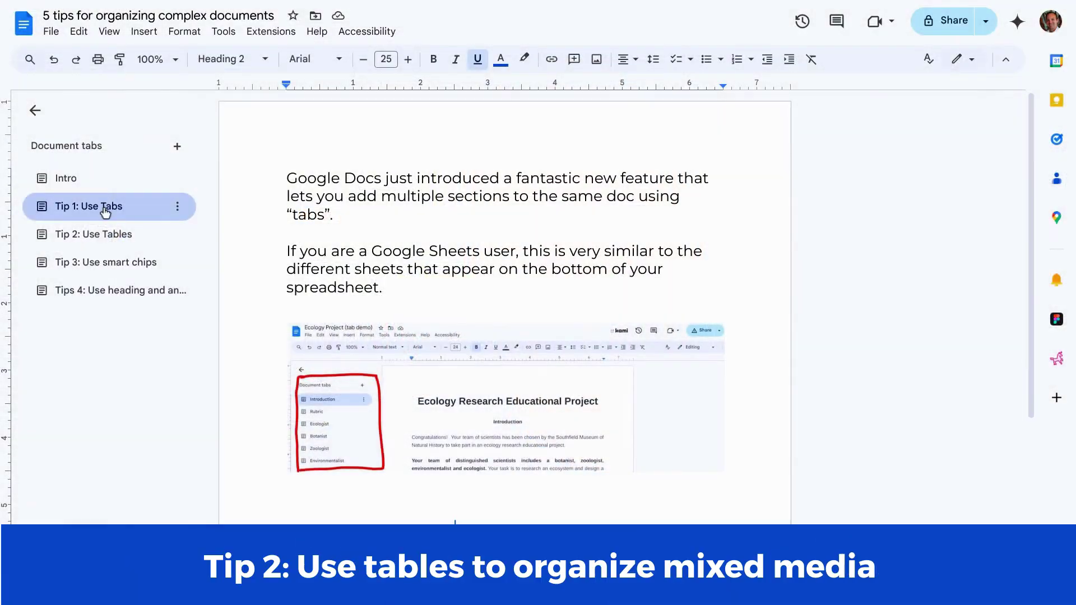
Open the Tip 2: Use Tables tab and look through its lesson-examples table cells
click(111, 238)
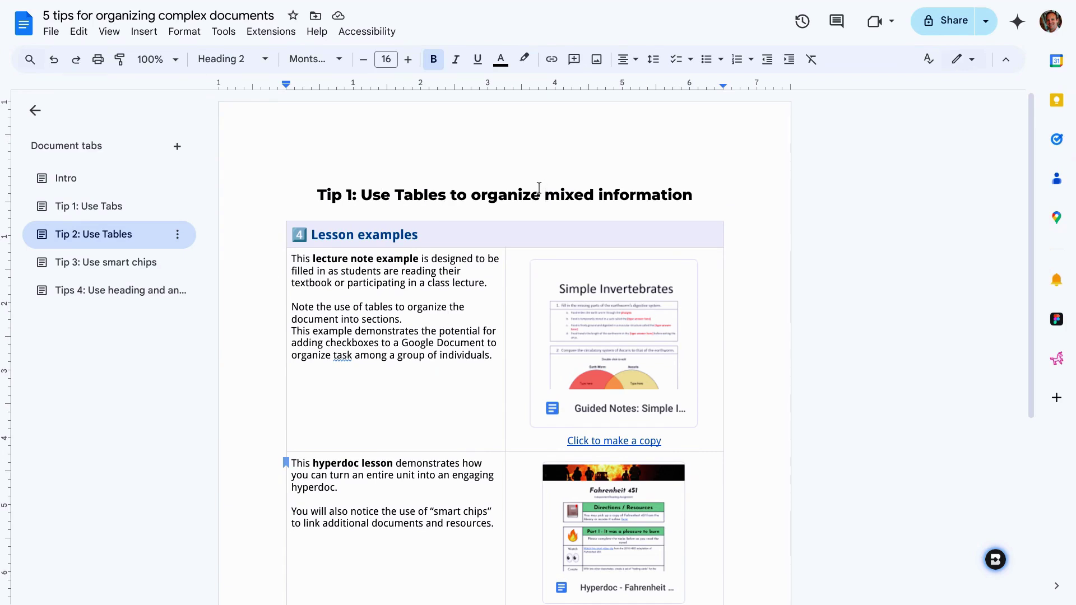
scroll(501, 198, down, 1)
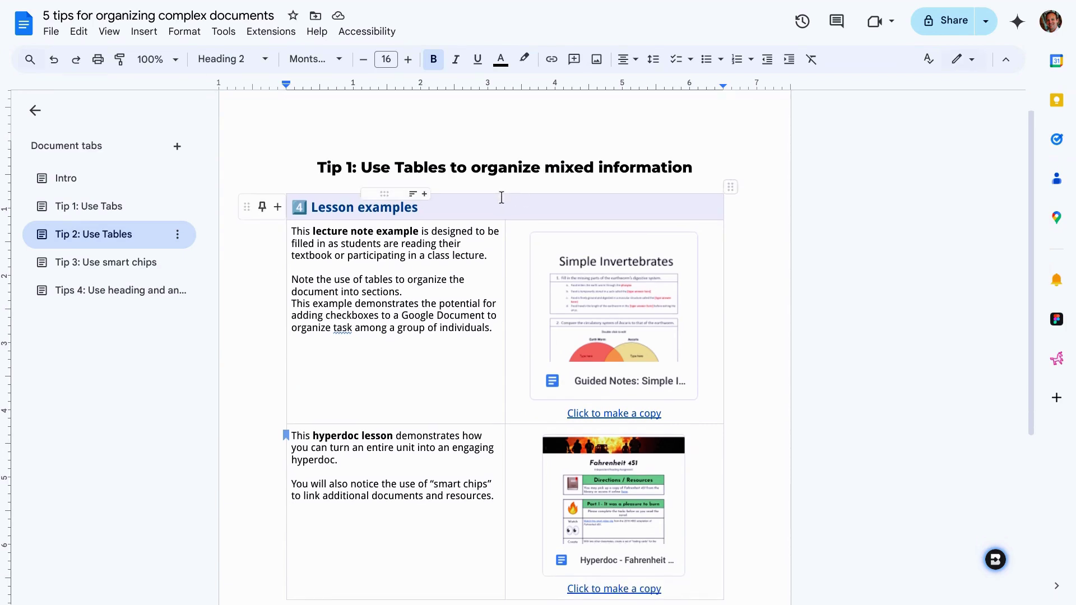
click(467, 247)
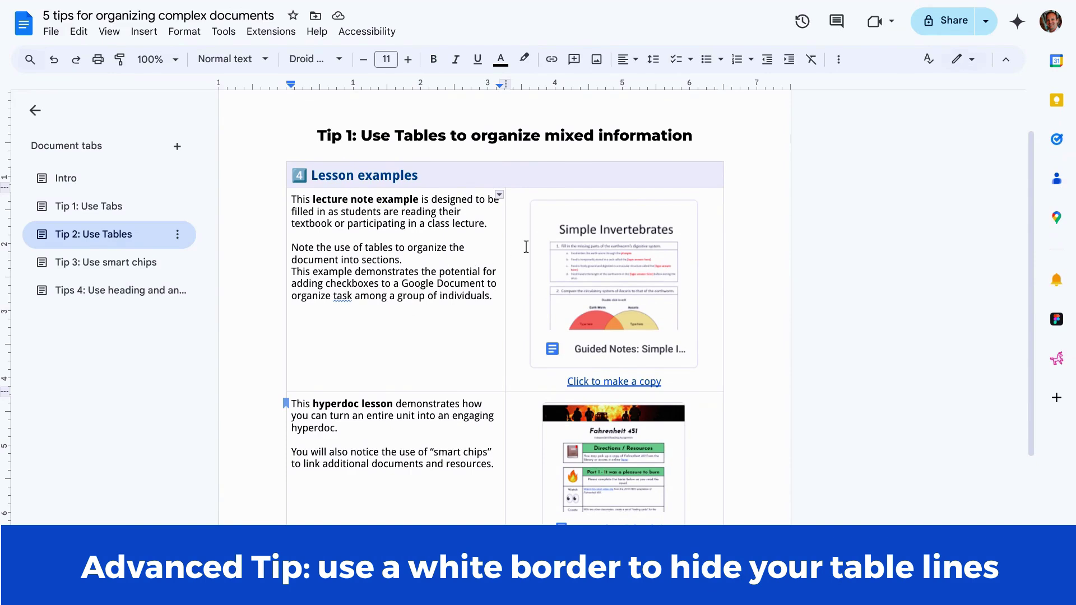
scroll(526, 246, down, 3)
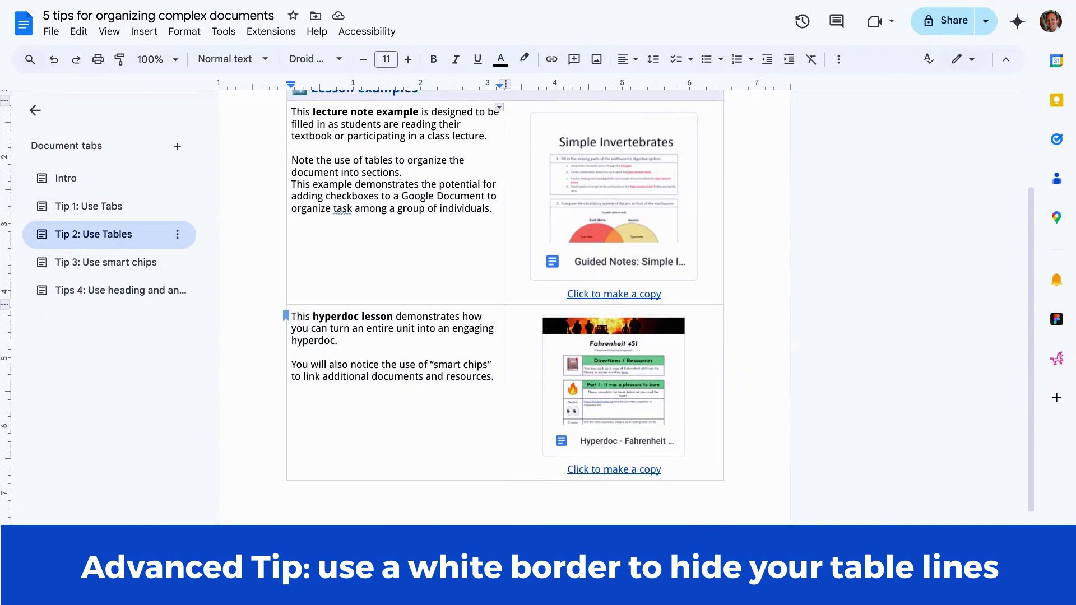
scroll(467, 278, up, 2)
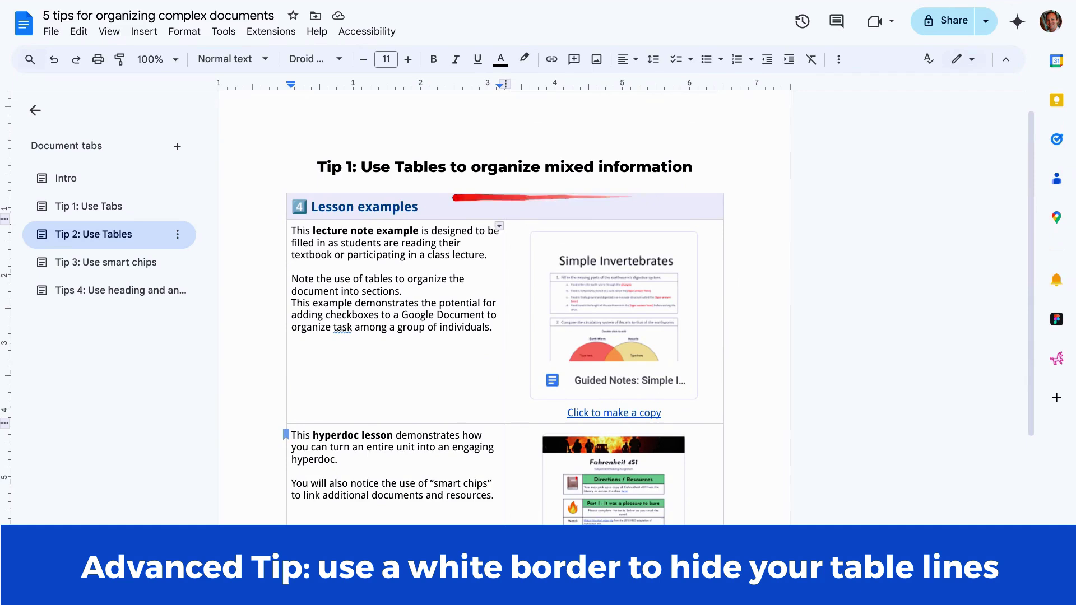
click(496, 208)
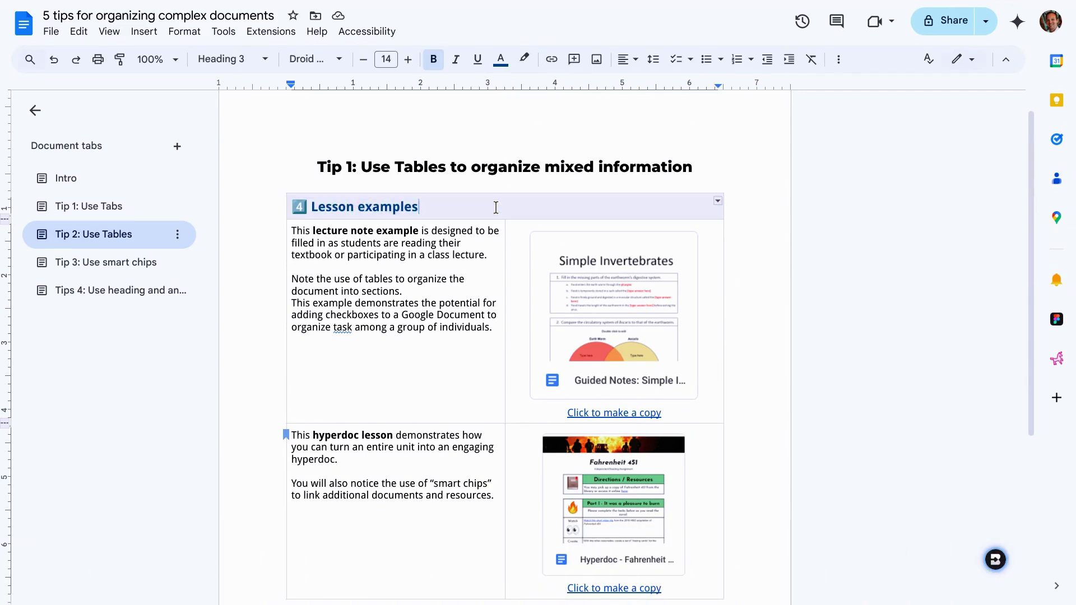
scroll(496, 207, down, 2)
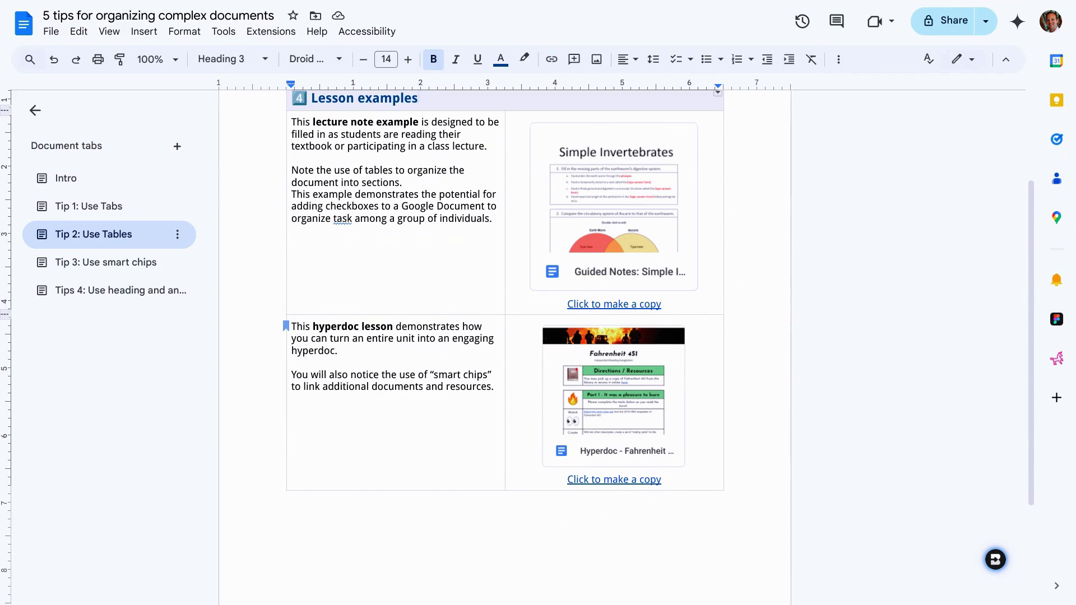
scroll(516, 337, up, 1)
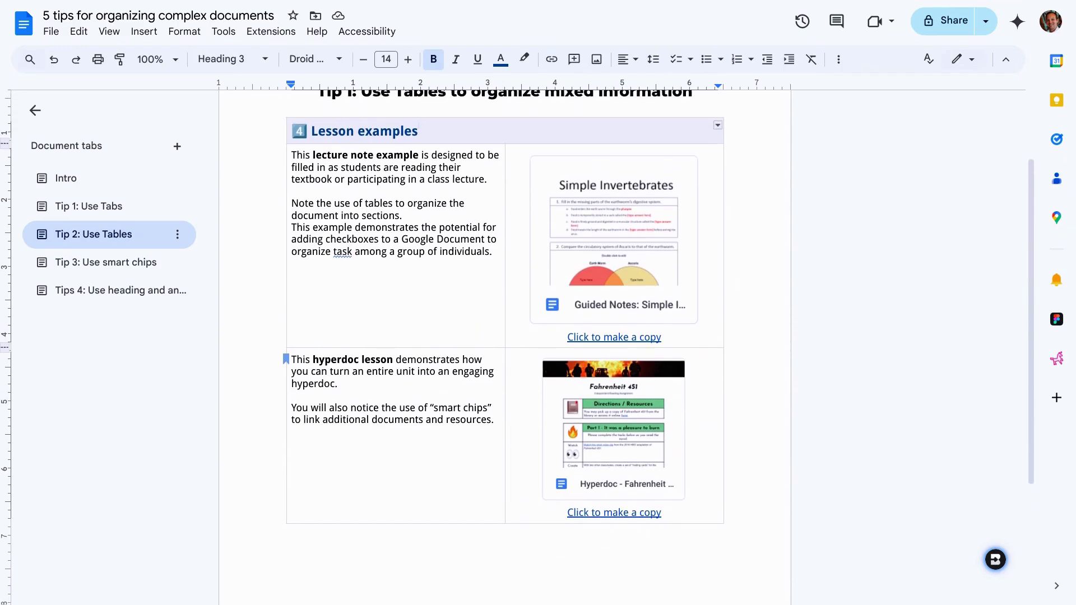
scroll(504, 336, up, 1)
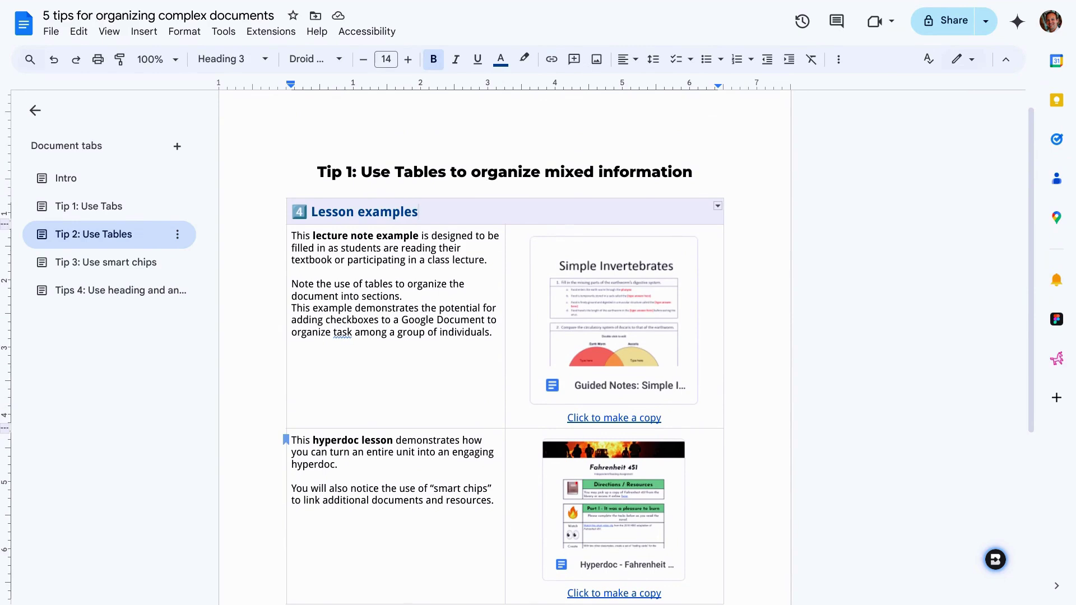
scroll(572, 316, down, 2)
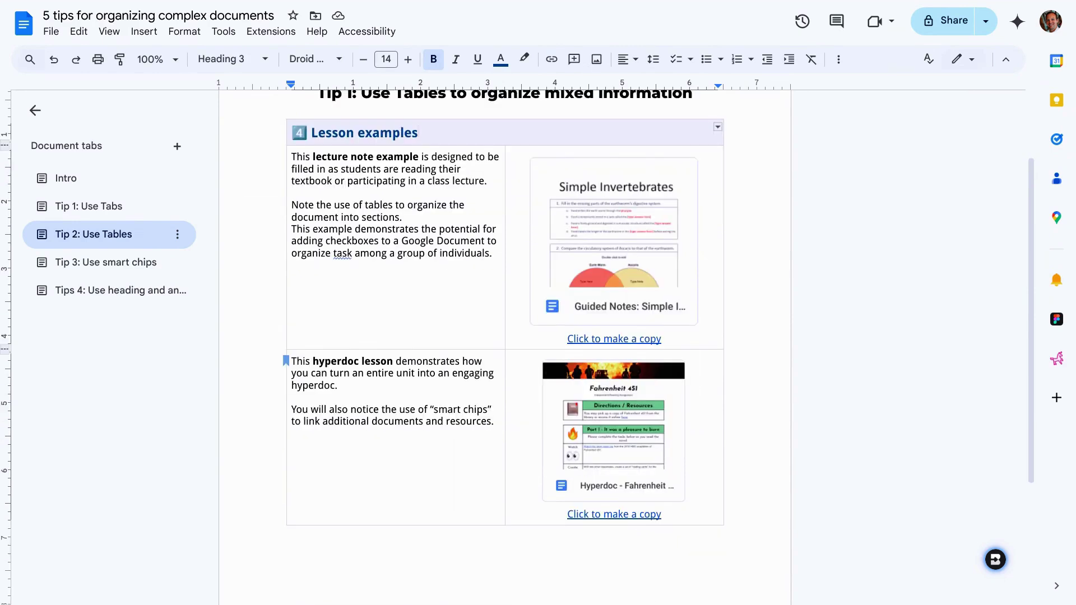
click(616, 468)
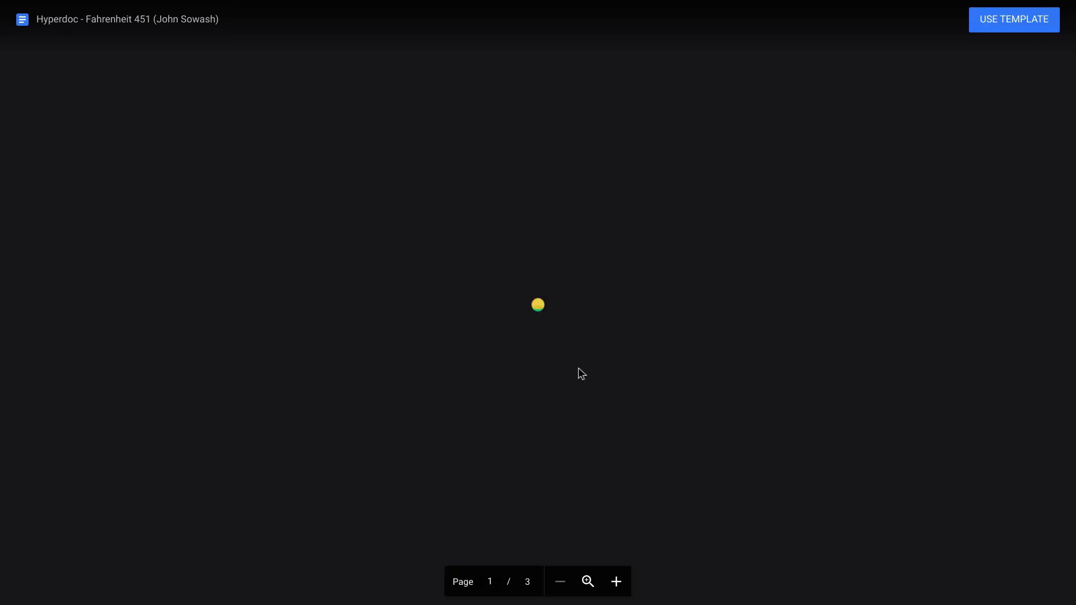
scroll(579, 370, down, 1)
scroll(579, 370, down, 3)
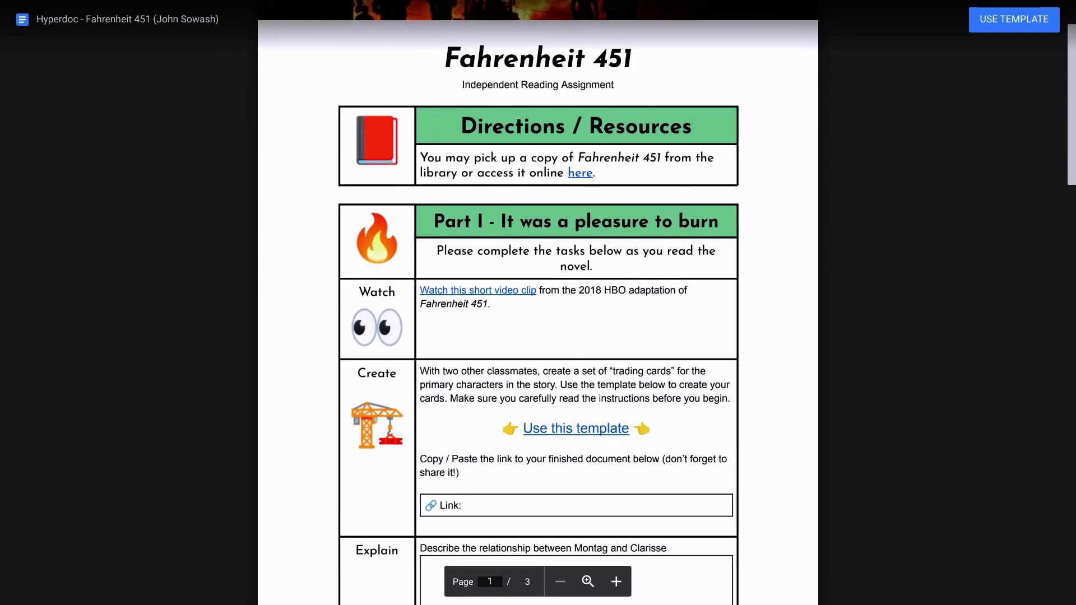
scroll(538, 314, down, 2)
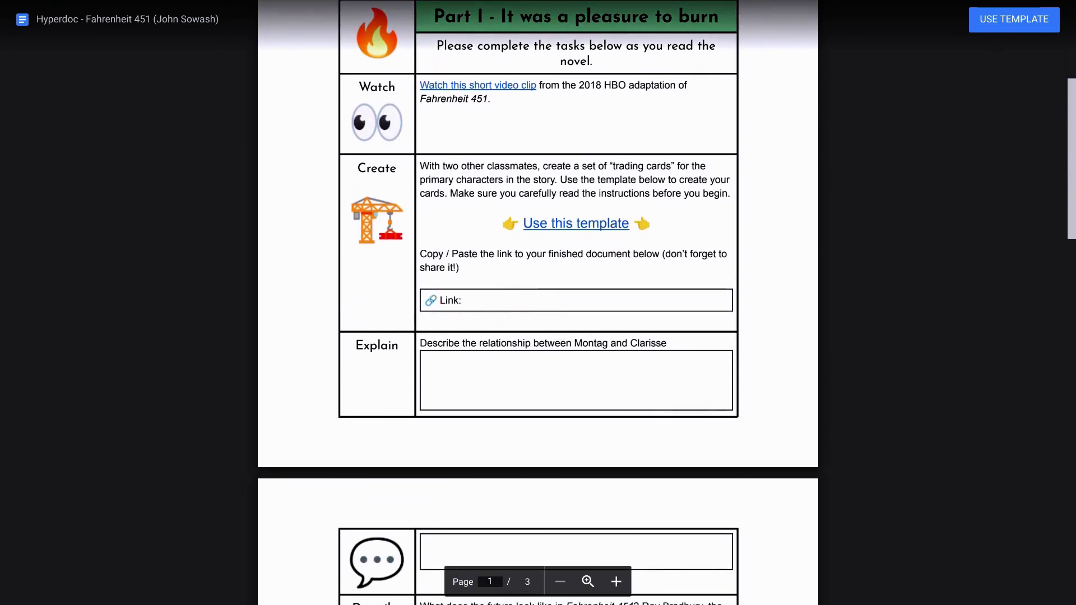
scroll(527, 353, down, 3)
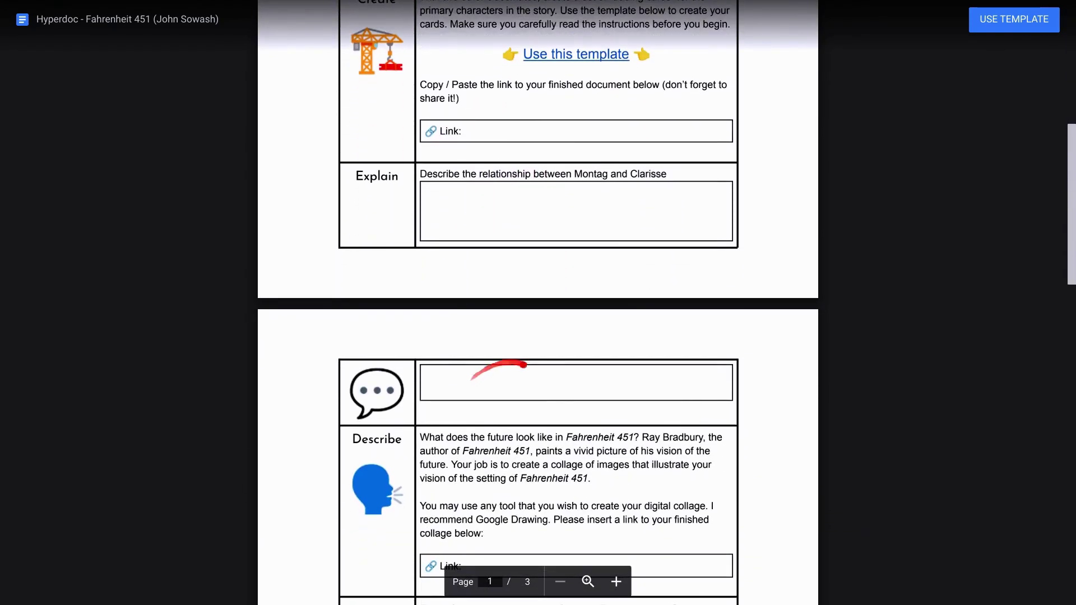
scroll(525, 369, down, 2)
Close the hyperdoc preview and browse the Insert > Table options
key(Escape)
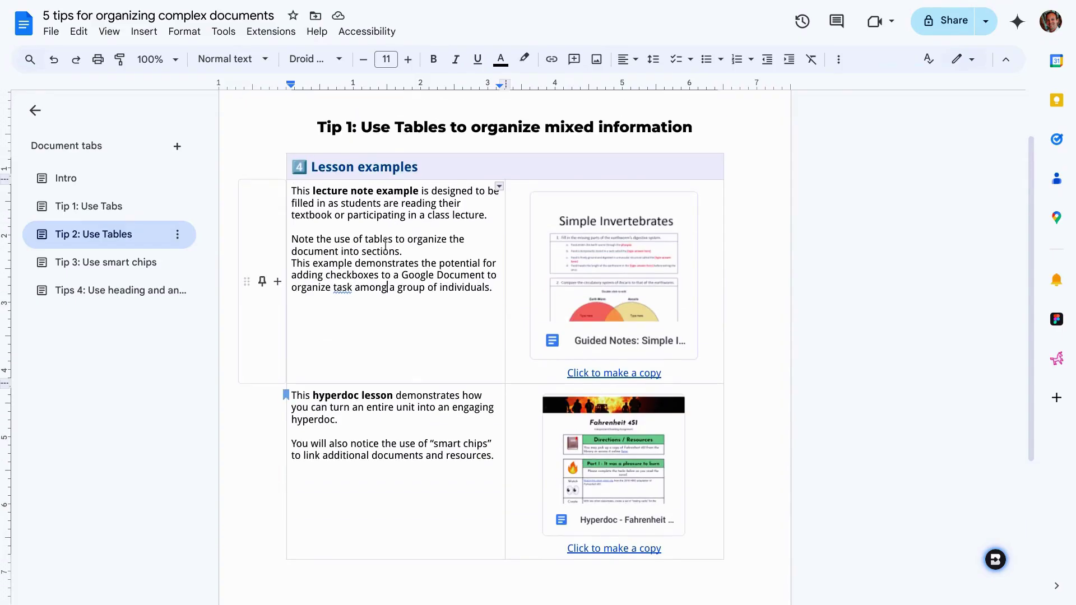
scroll(385, 245, down, 1)
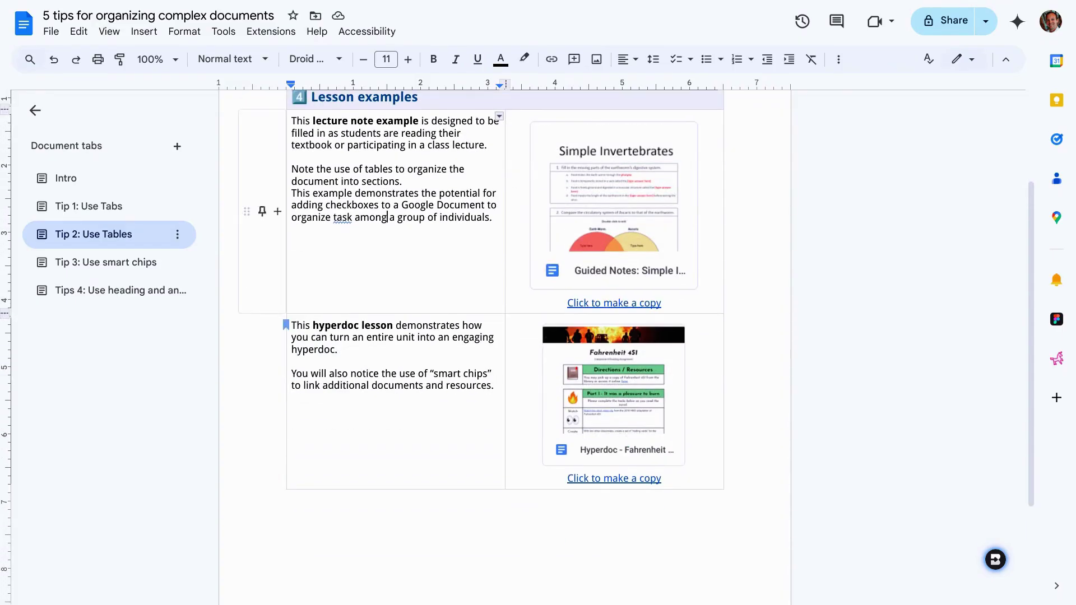
scroll(504, 336, up, 1)
click(145, 40)
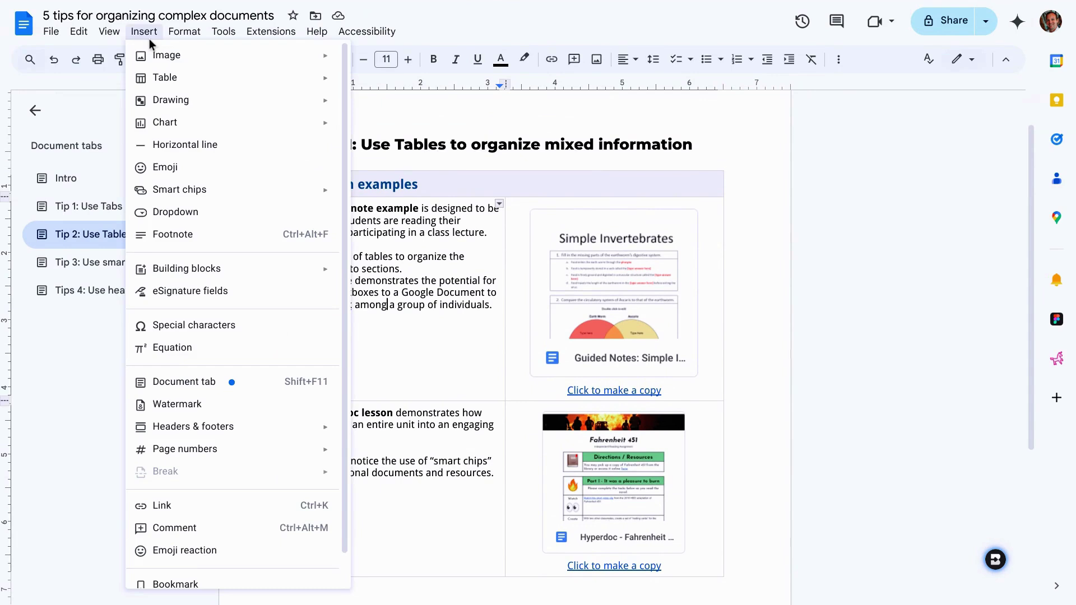
mouse_move(165, 80)
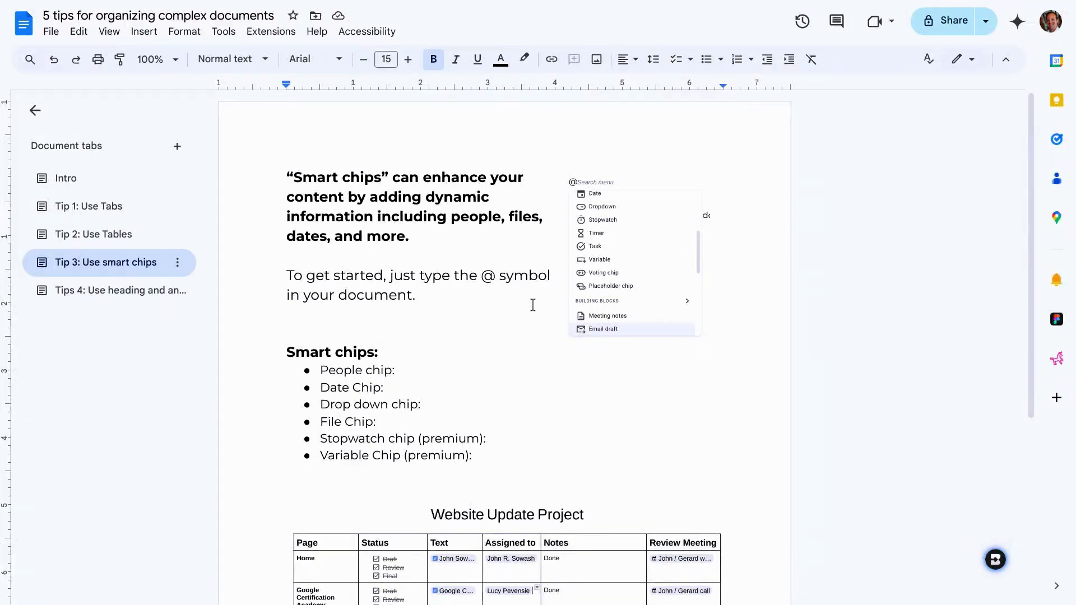
click(451, 370)
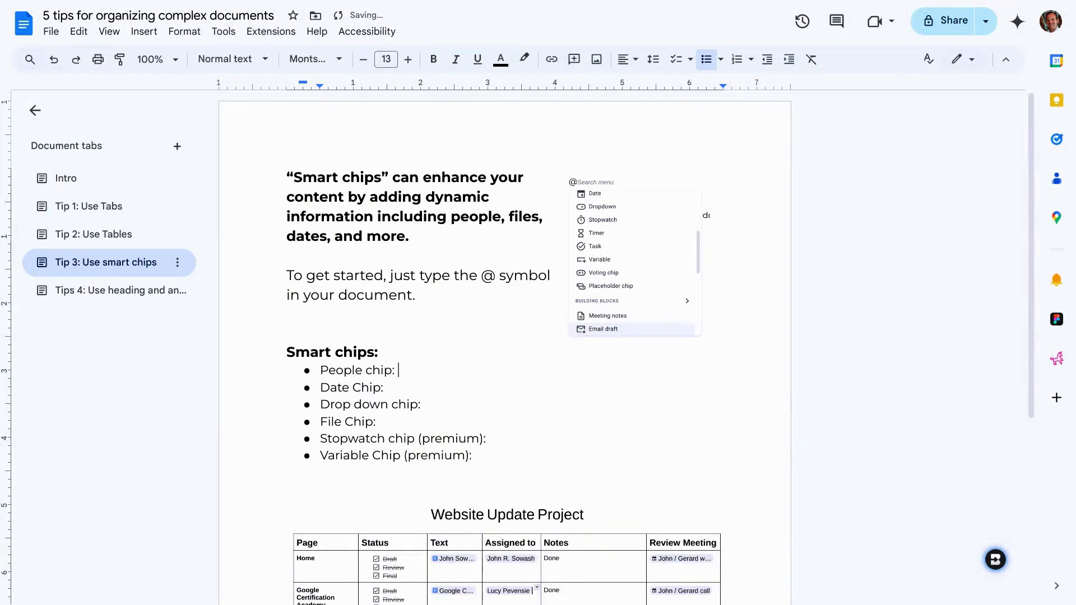
text(@)
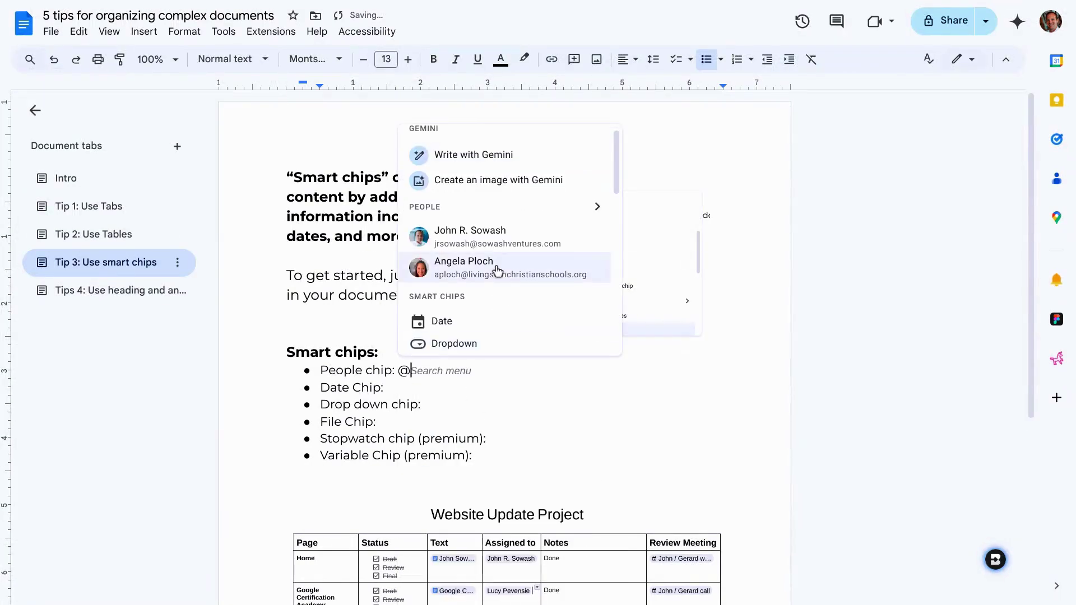
click(488, 247)
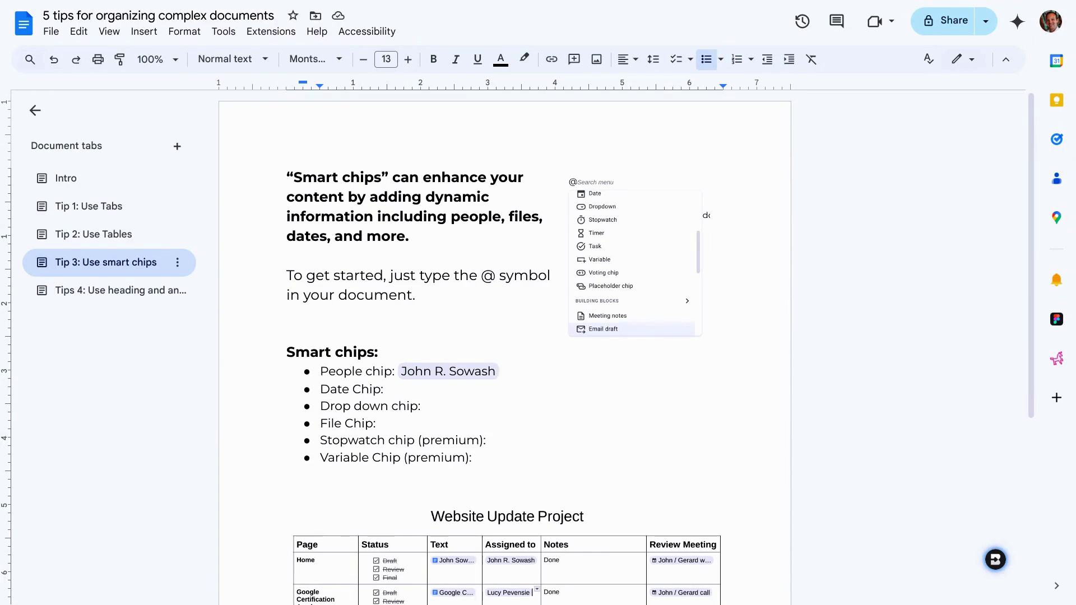
text(@)
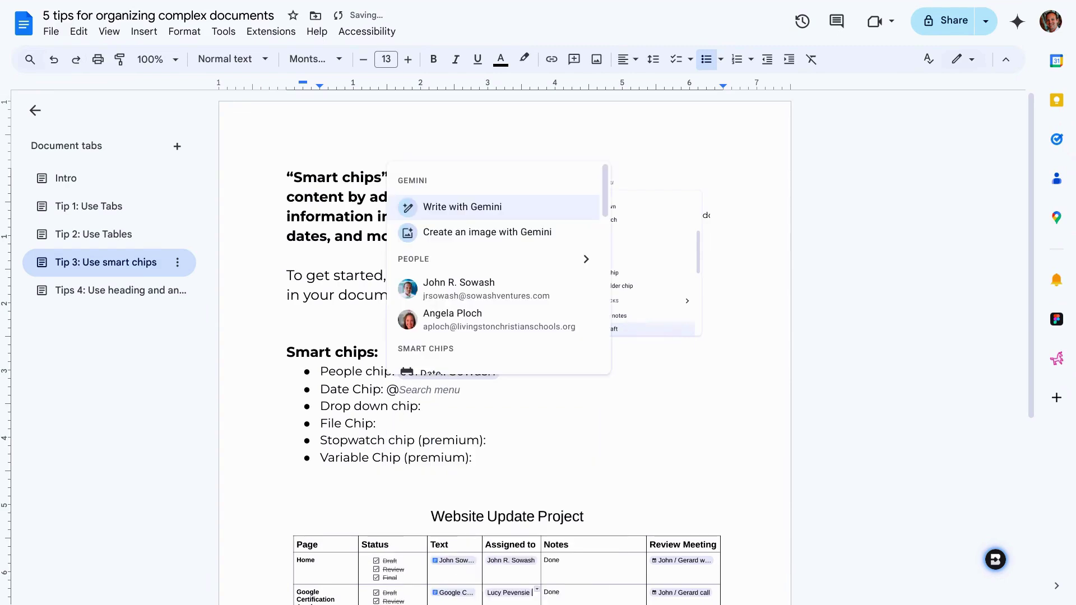
text(november)
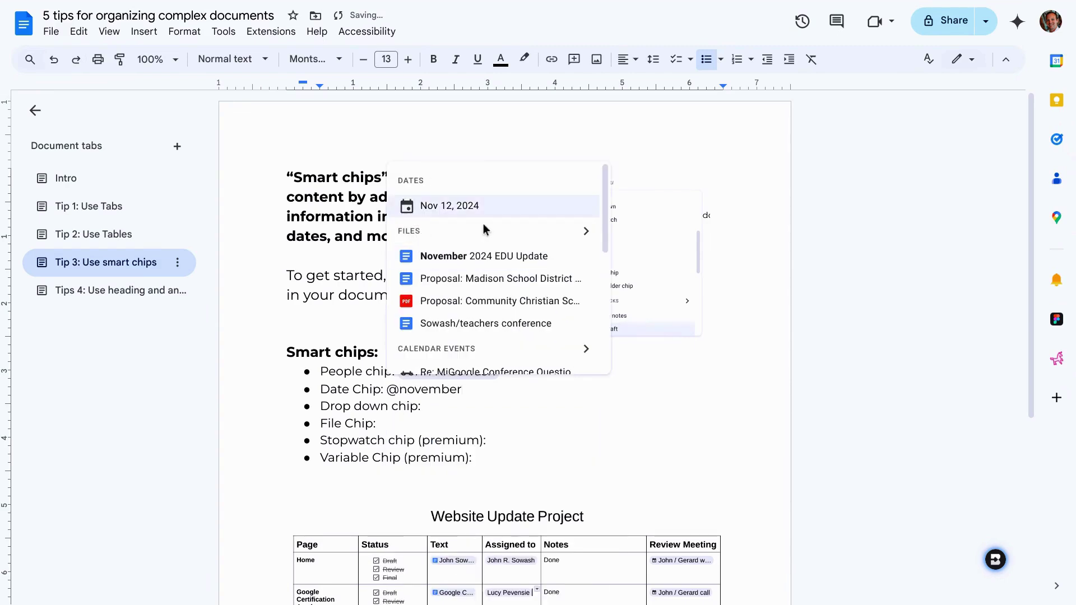
click(477, 219)
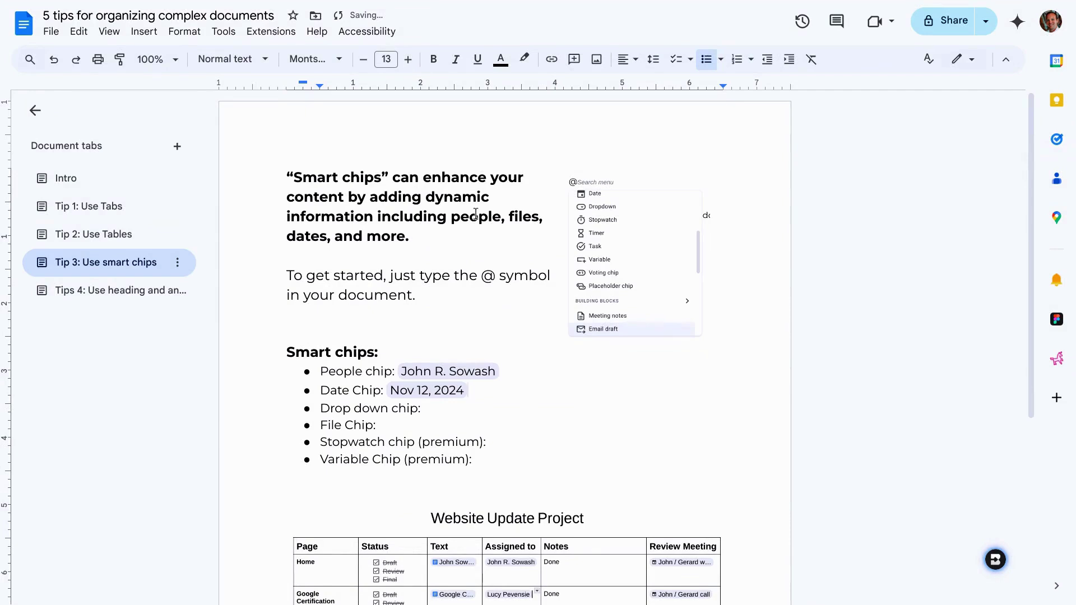
click(425, 409)
text(@)
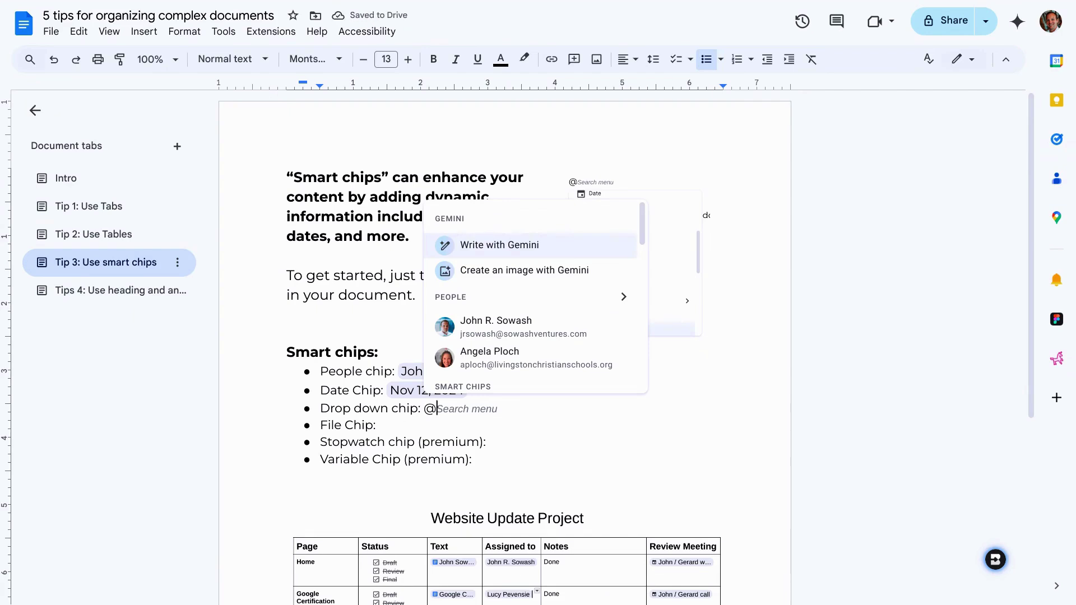
text(chip)
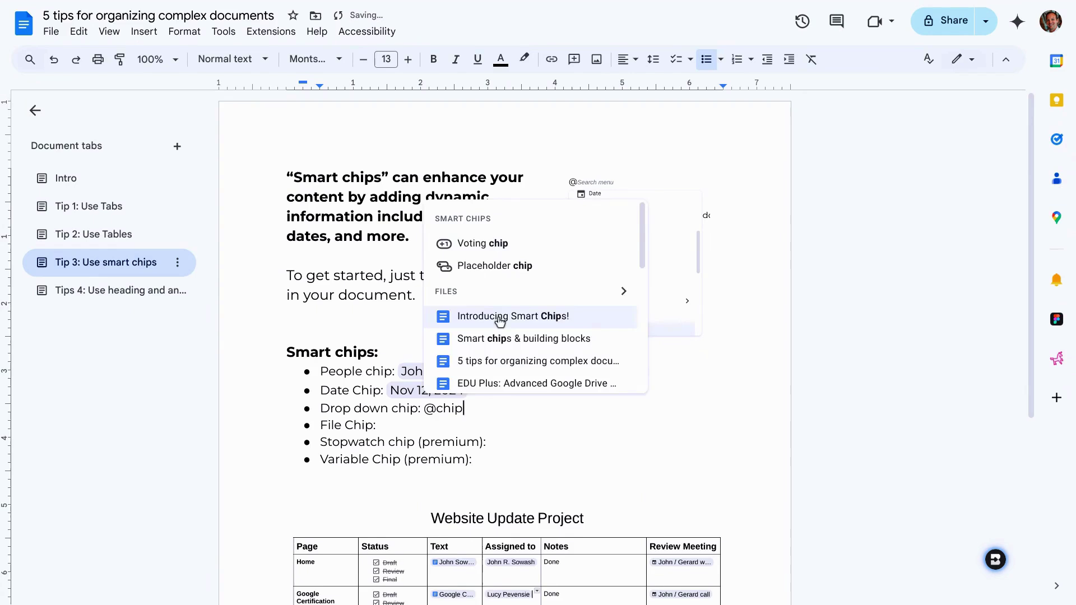
click(500, 317)
mouse_move(442, 415)
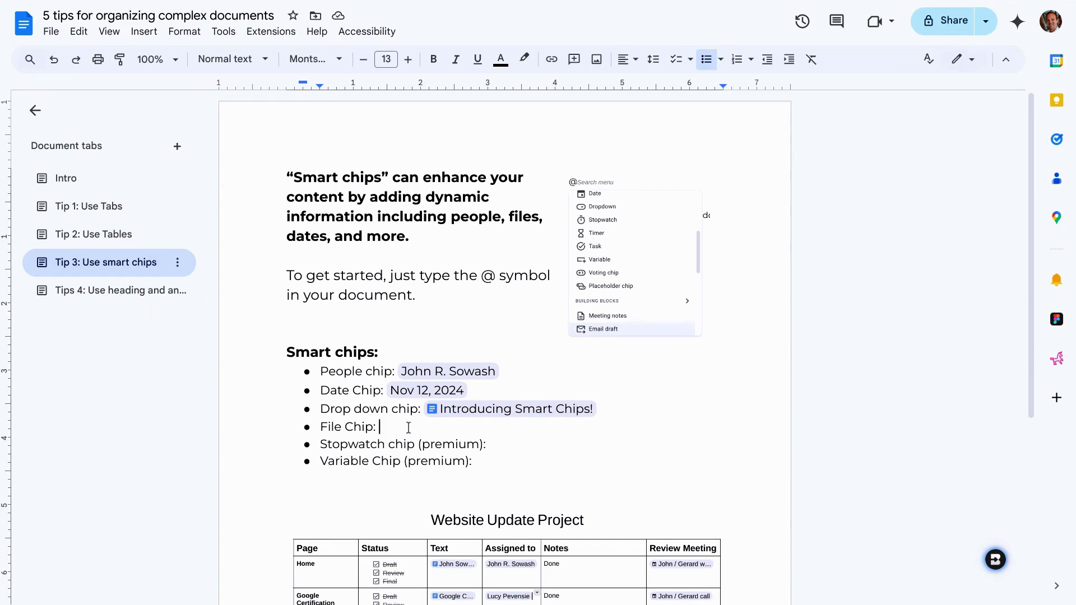
text(@)
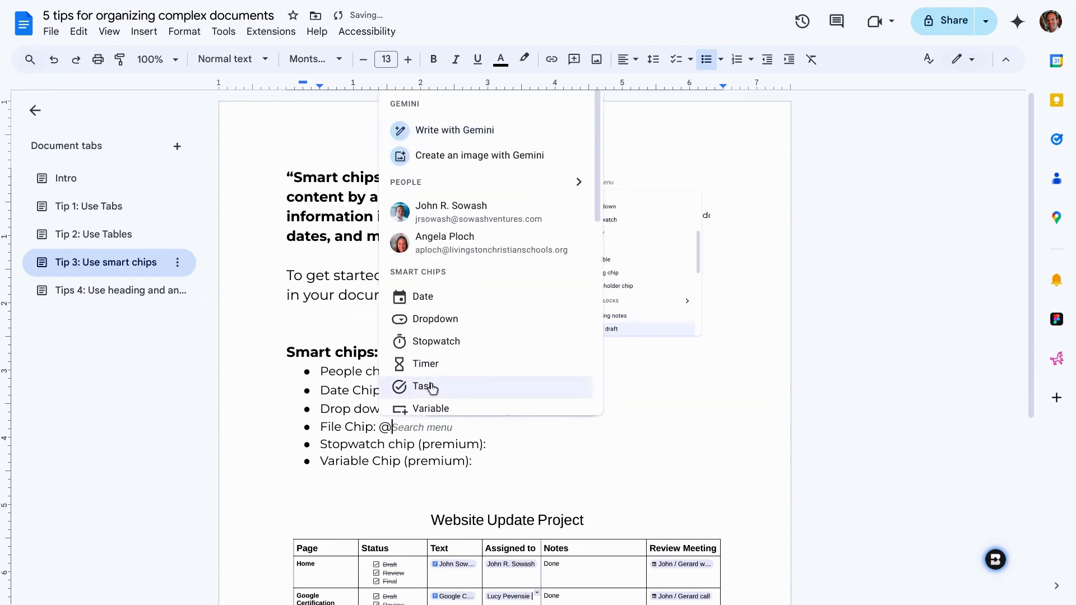
click(442, 319)
mouse_move(454, 208)
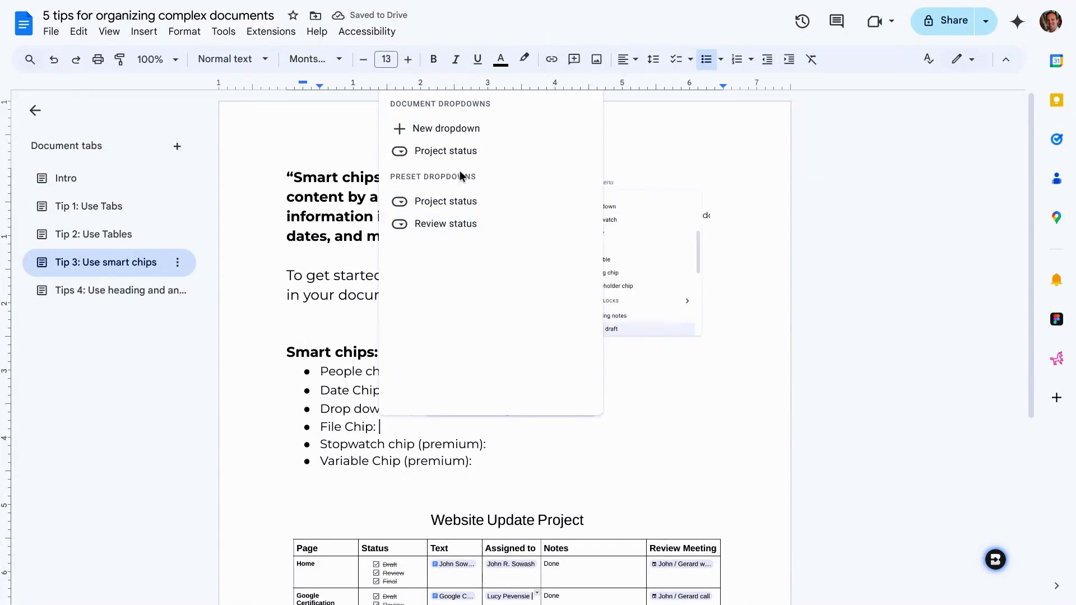
click(458, 203)
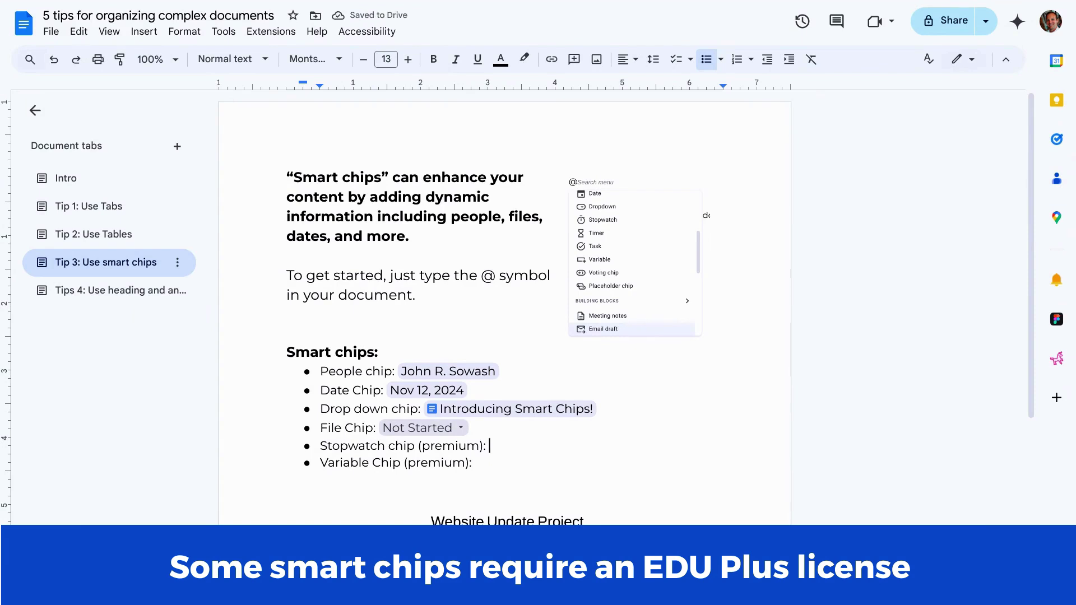
text(@stop)
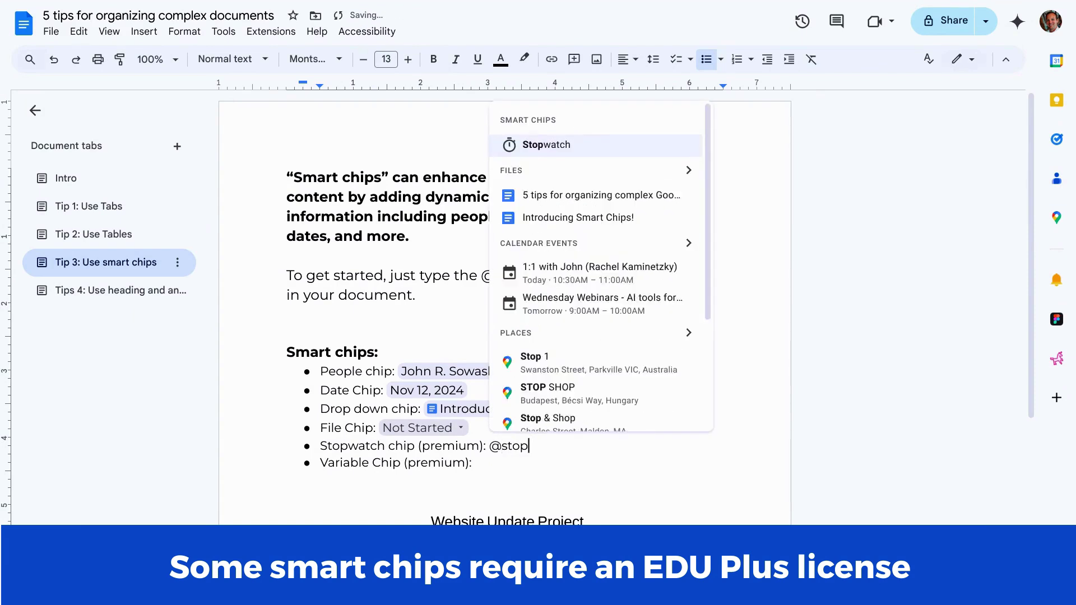
click(555, 144)
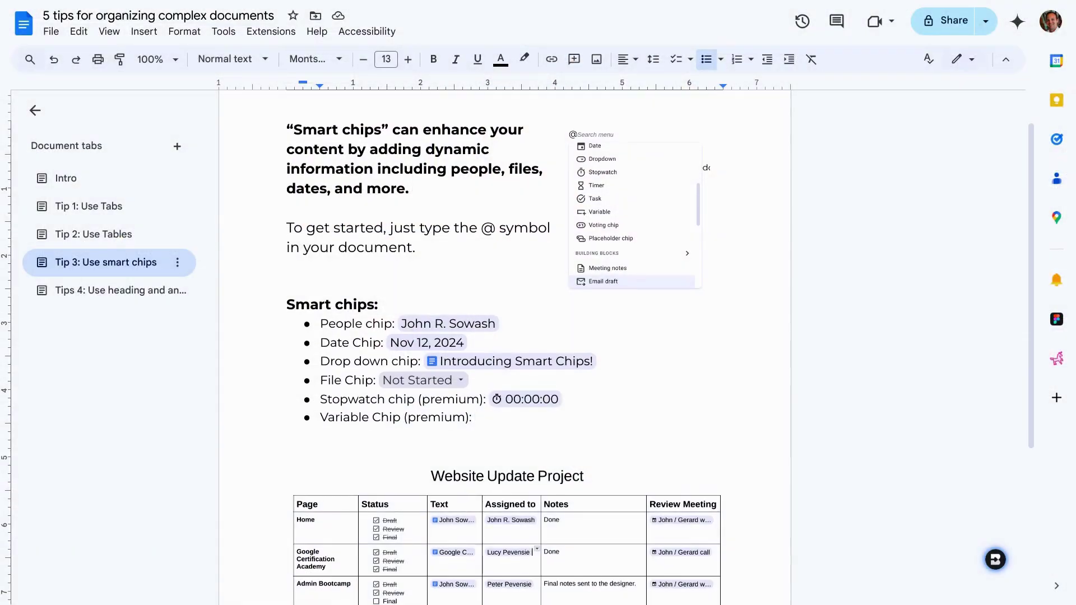
Open the linked District Website Update Project document and preview its Home and Registration file chips
scroll(505, 337, down, 2)
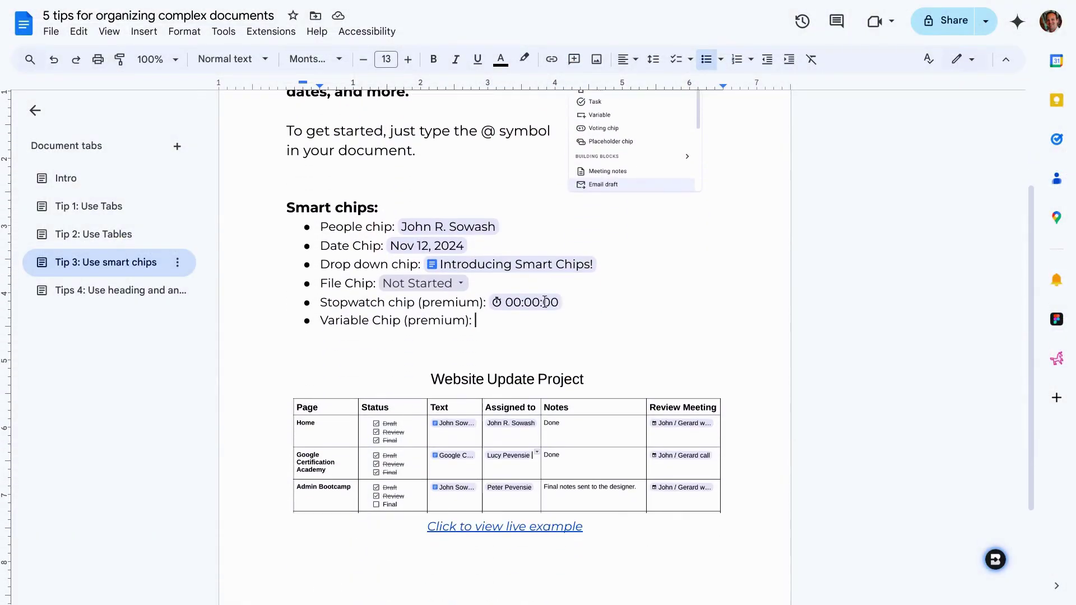
click(520, 401)
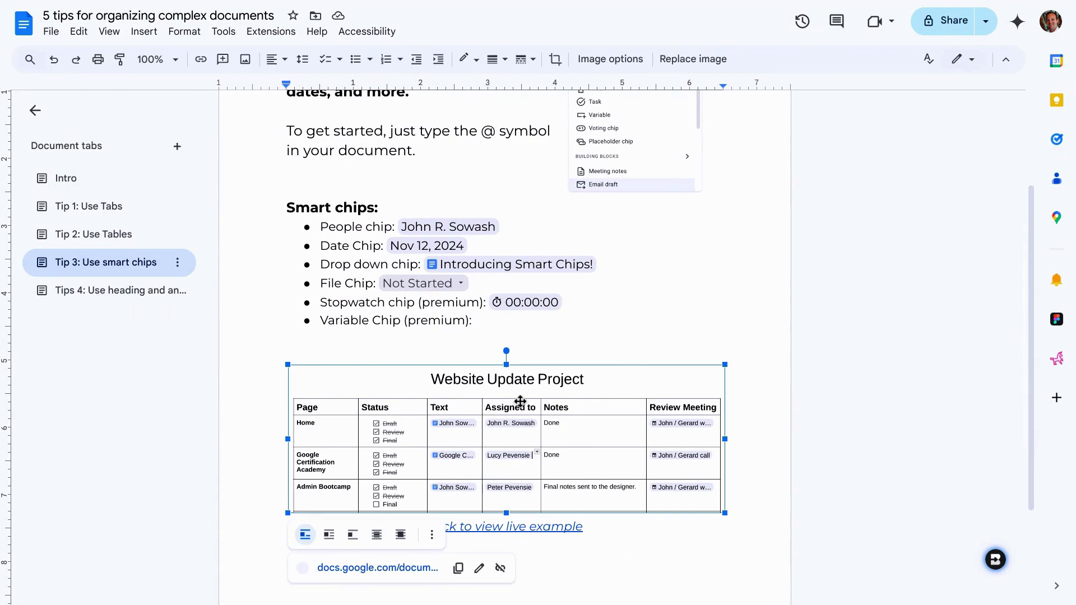
click(502, 528)
click(496, 548)
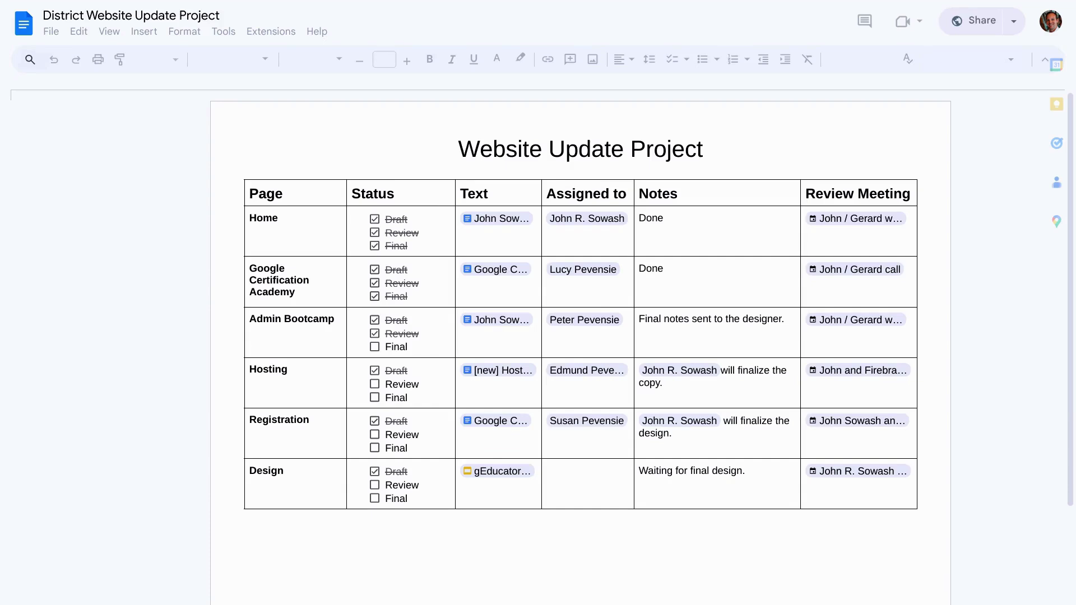
click(583, 389)
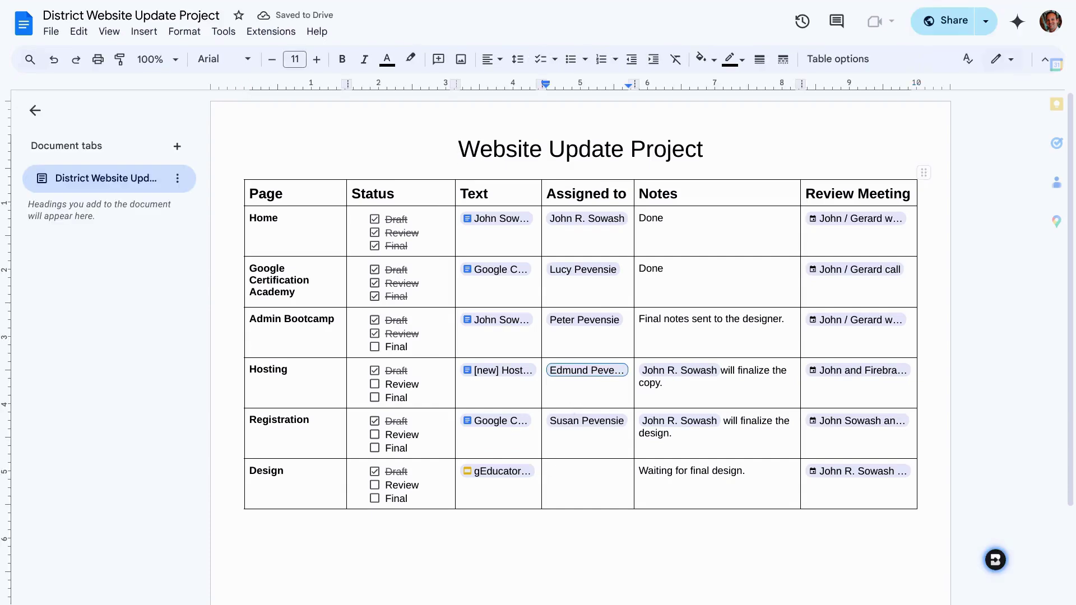
click(511, 222)
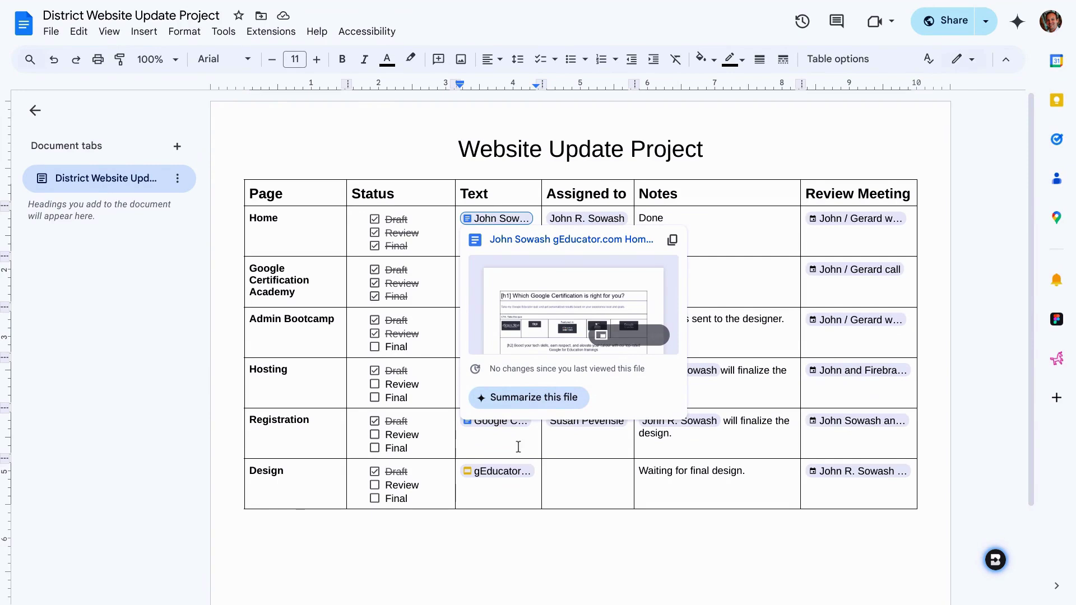
click(496, 421)
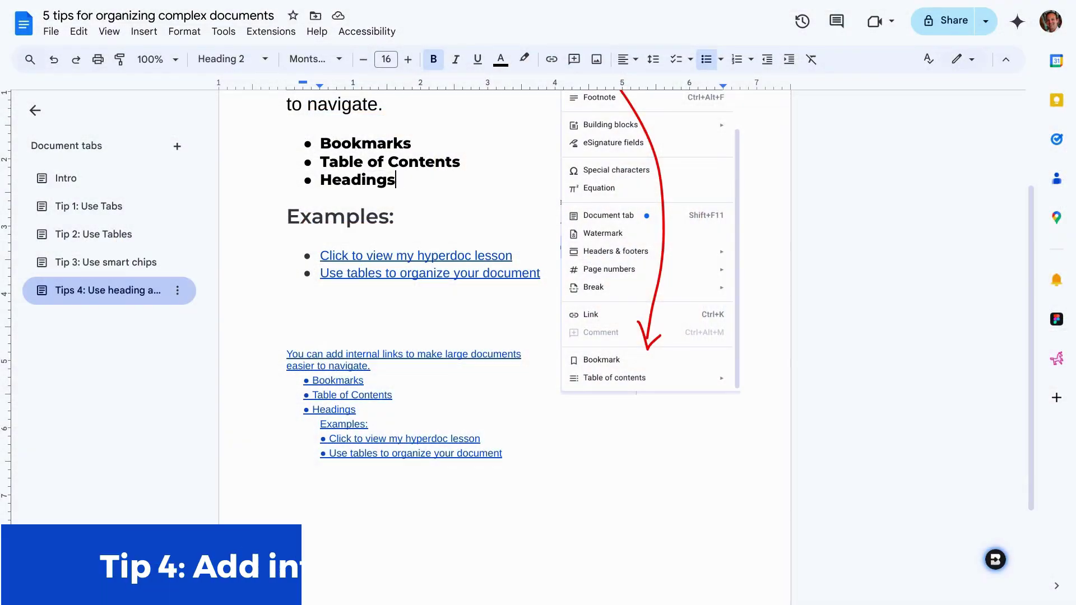
Follow the 'Click to view my hyperdoc lesson' bookmark link to its paragraph in Tip 2
scroll(424, 284, up, 3)
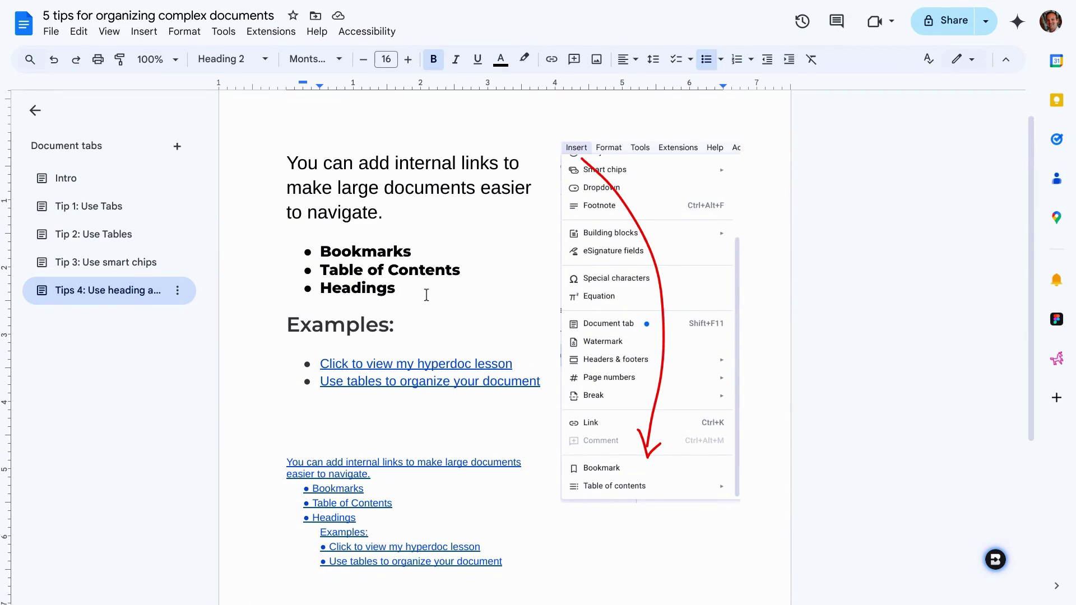
click(289, 325)
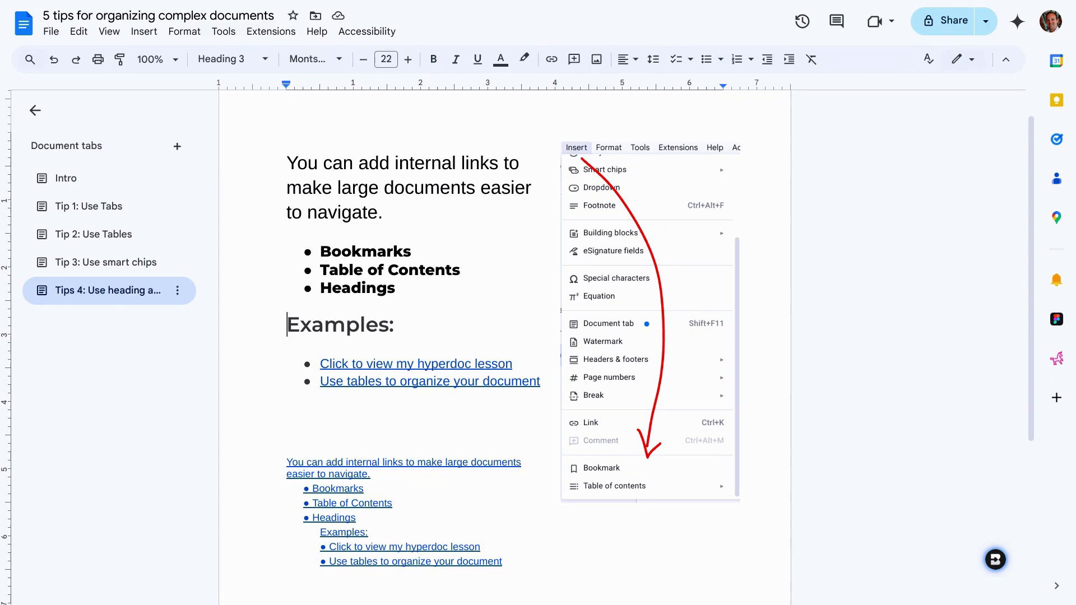
click(337, 365)
drag(314, 368, 515, 370)
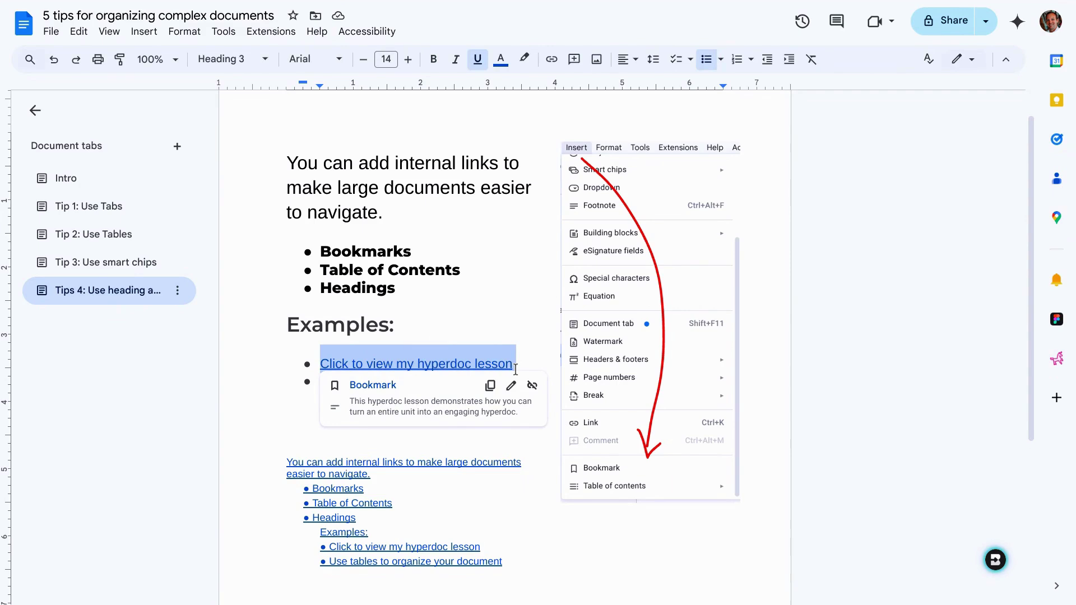
click(528, 359)
click(492, 363)
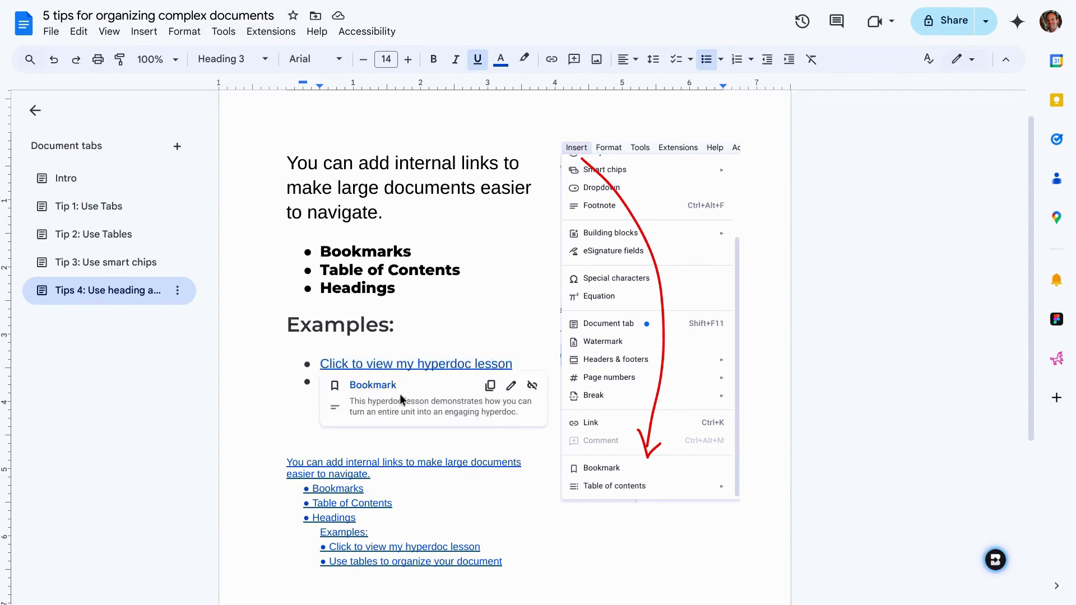
click(372, 387)
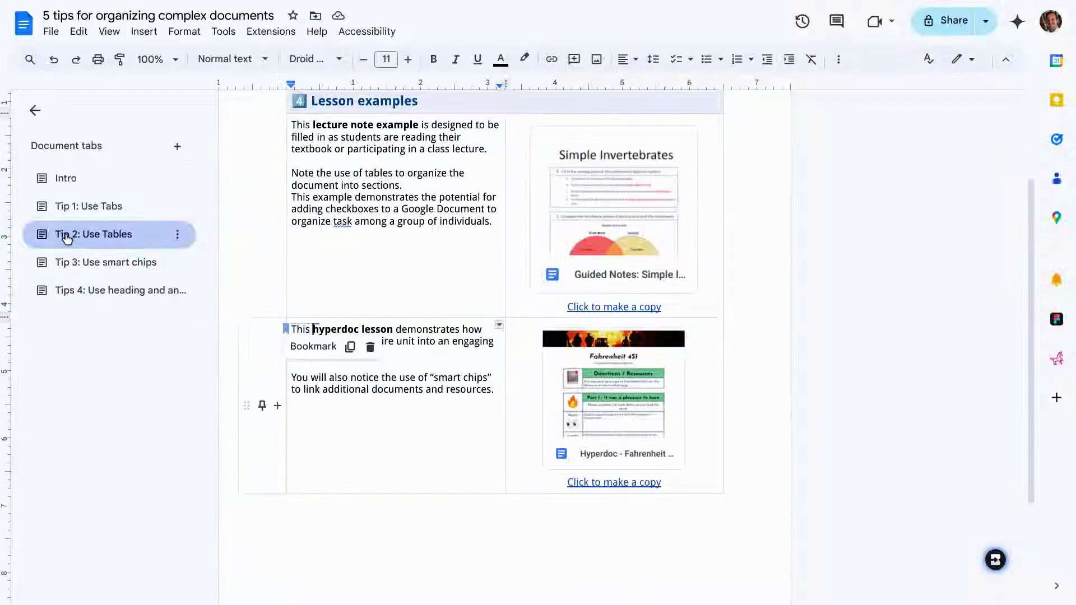
Bookmark the smart chips sentence via Insert > Bookmark and copy the bookmark's link
click(453, 382)
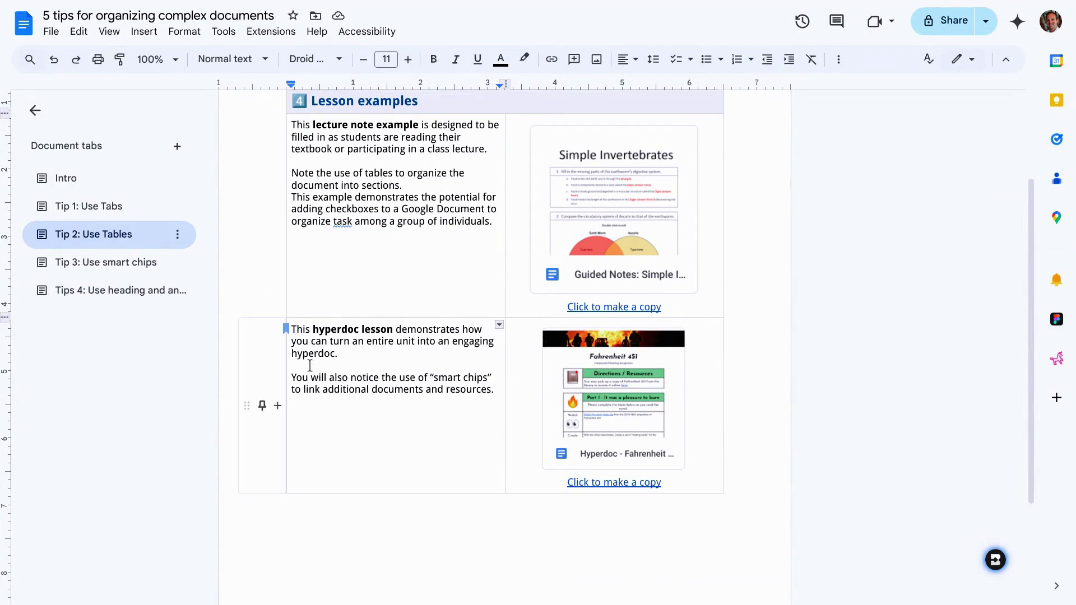
drag(292, 376, 495, 387)
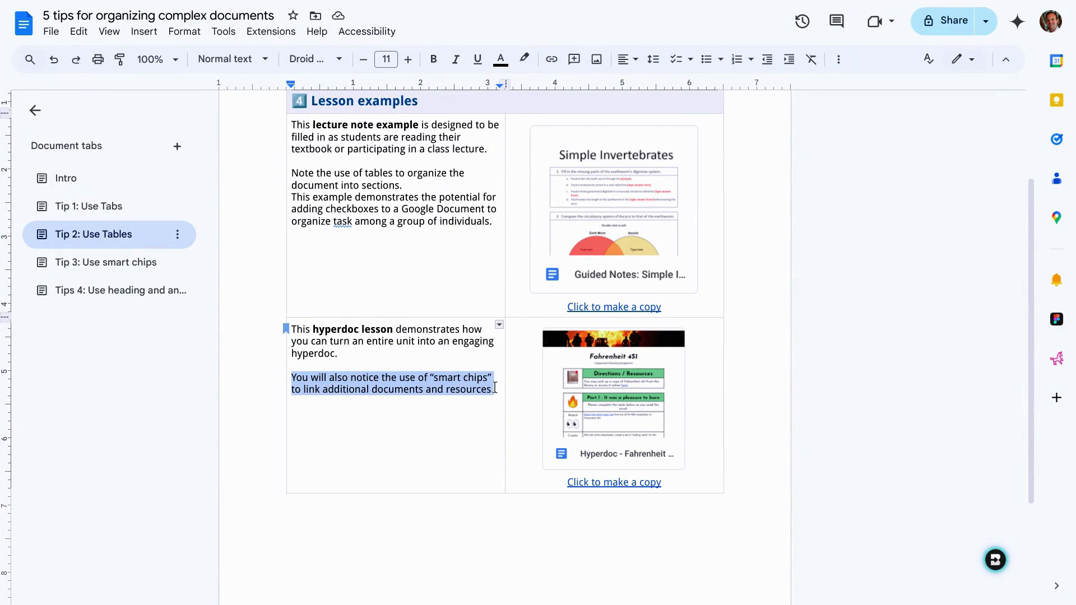
click(155, 36)
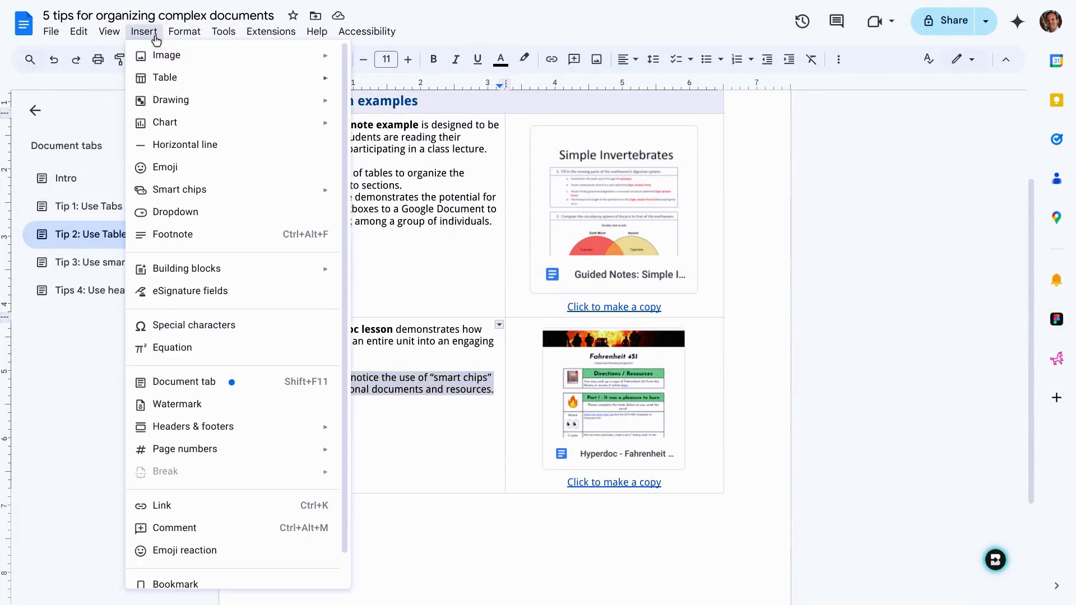
scroll(216, 399, down, 1)
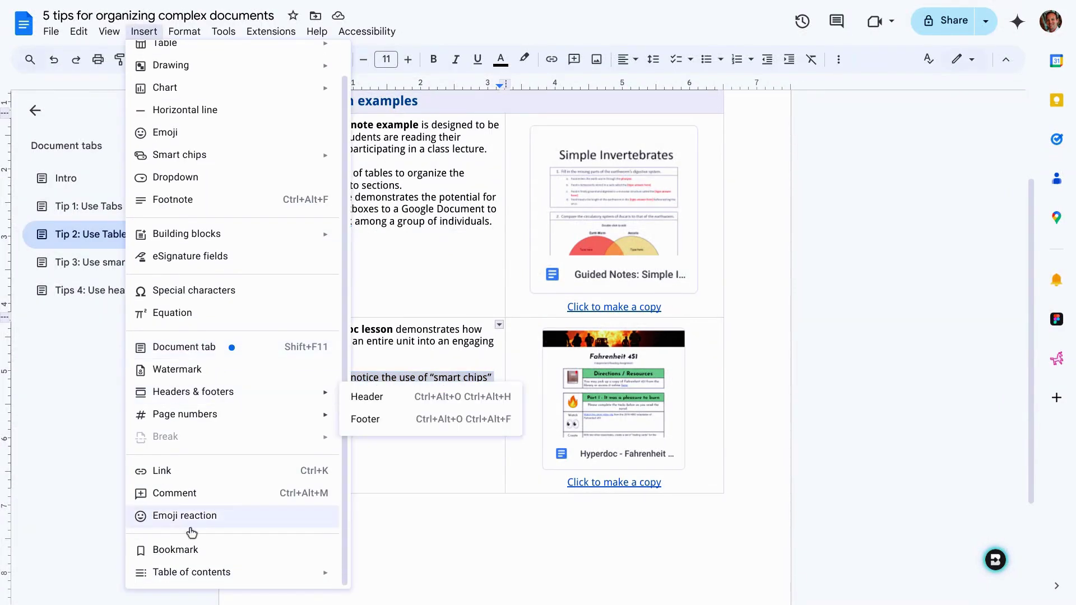
click(176, 549)
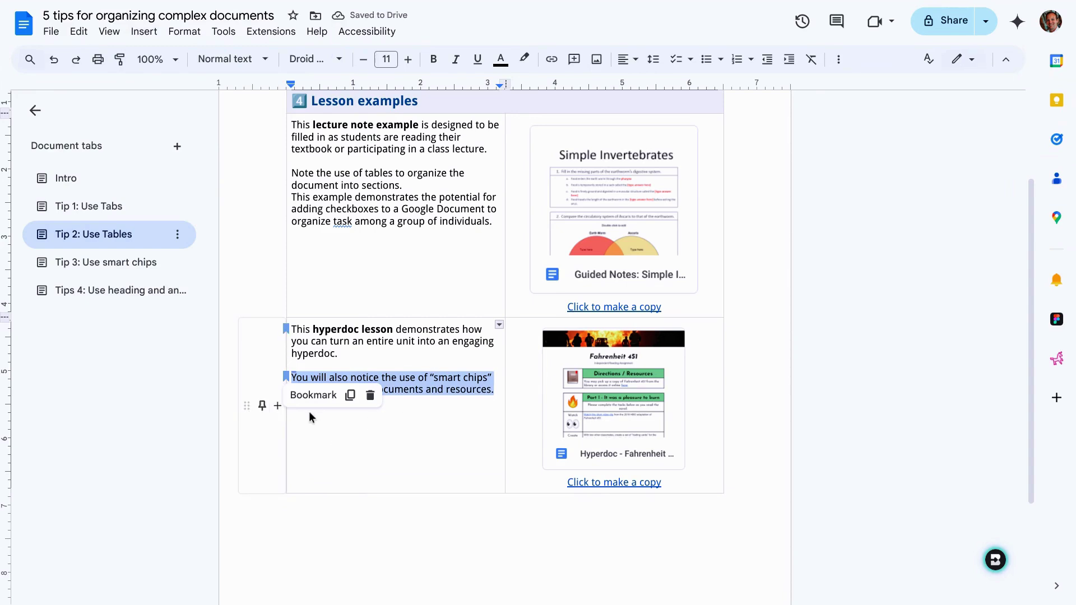
click(351, 397)
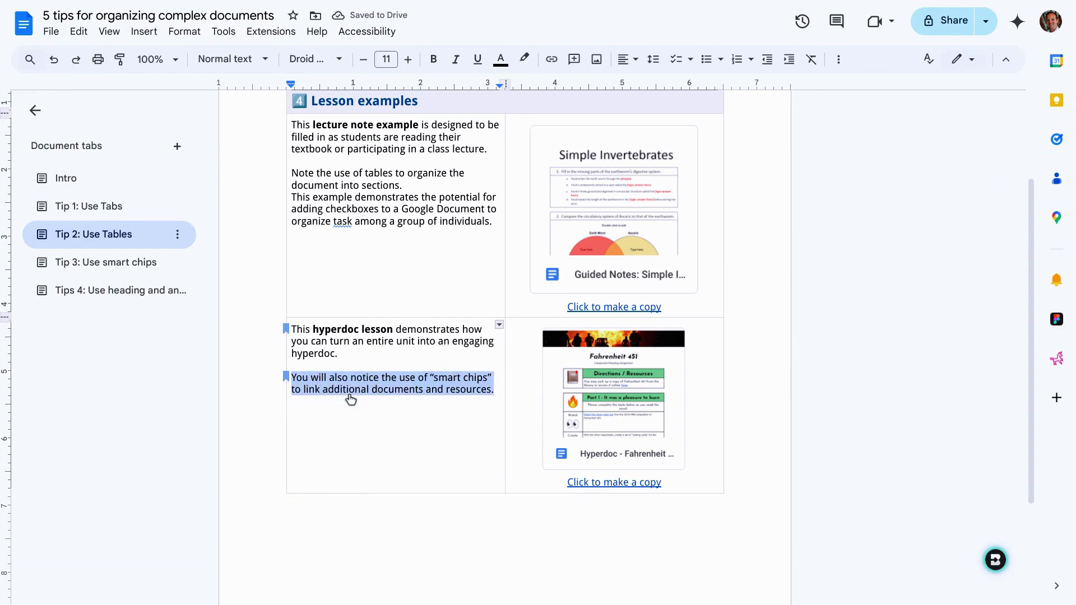
Paste the bookmark link as a plain URL in the cell below the sentence
click(403, 420)
key(ctrl+v)
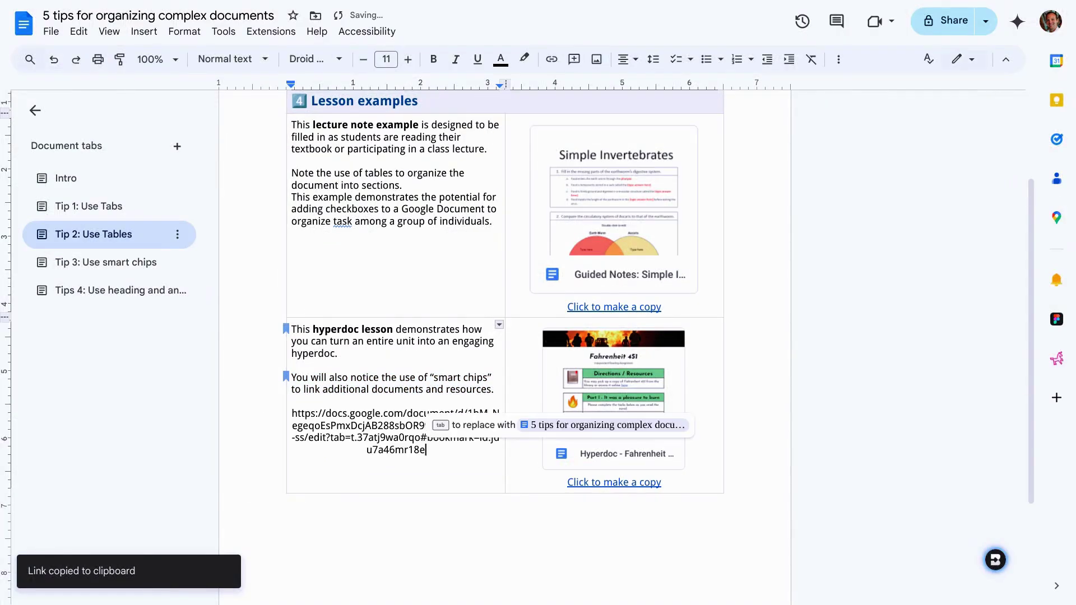
click(395, 429)
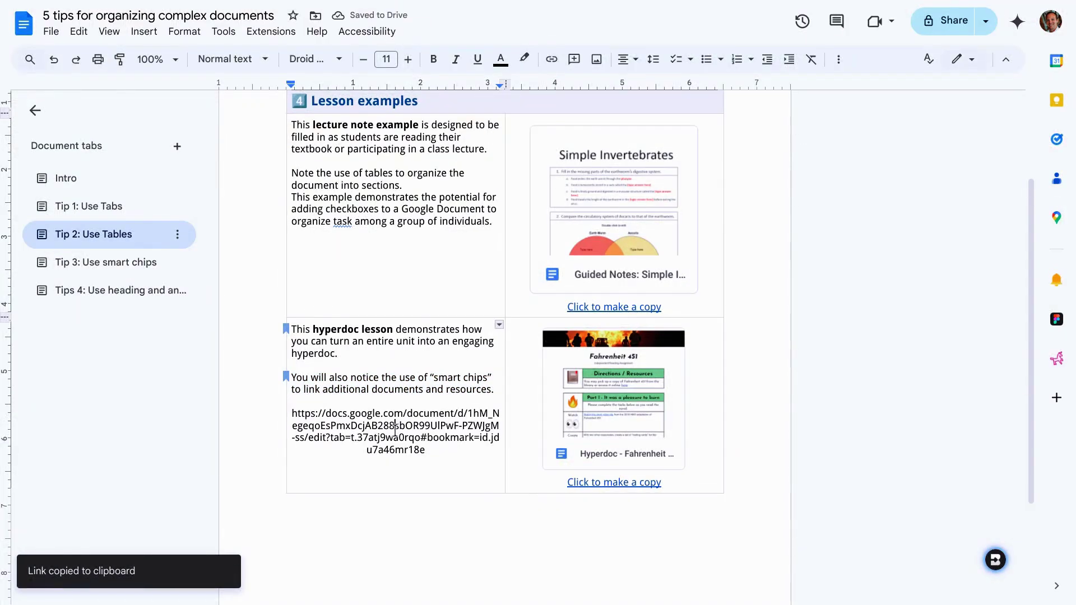
triple_click(365, 377)
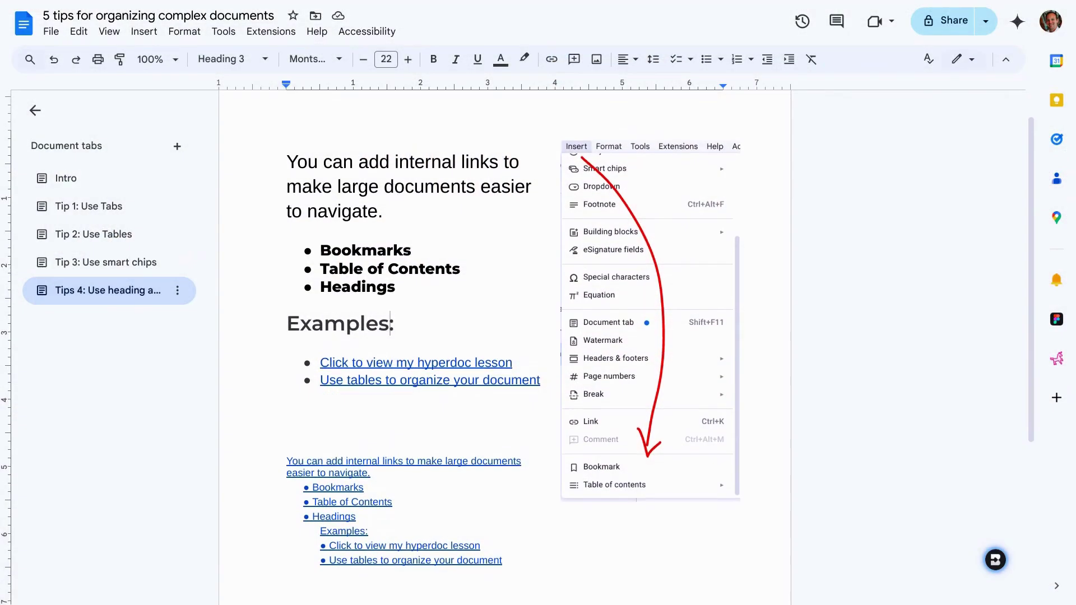
Scroll up the Tips 4 tab to its internal-links text and Examples section
scroll(482, 348, up, 1)
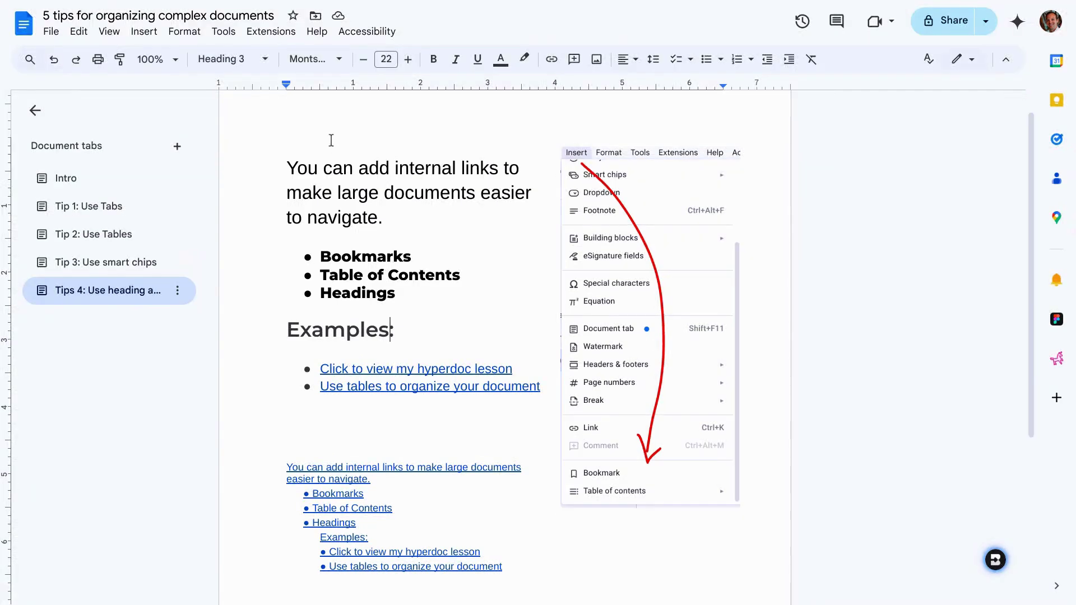
Look through the paragraph styles list without changing any style
click(240, 60)
mouse_move(256, 401)
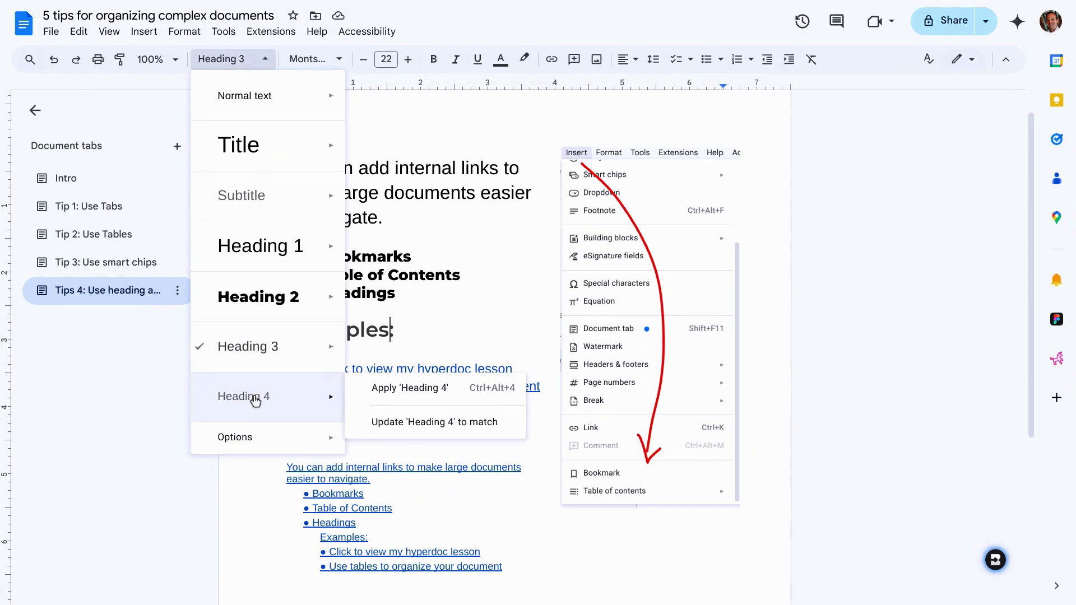
mouse_move(260, 157)
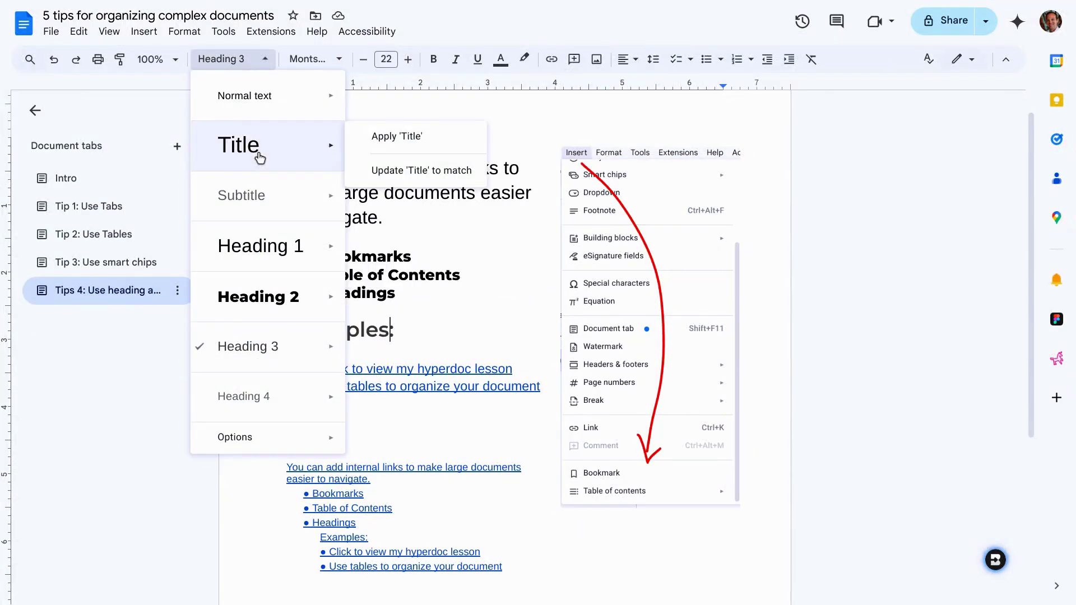
mouse_move(259, 202)
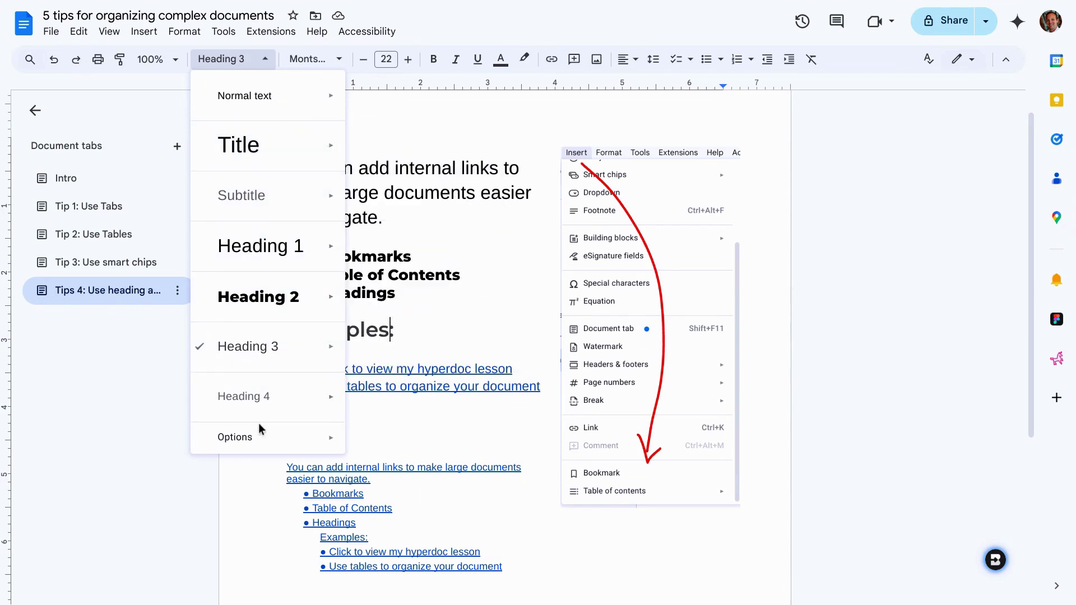
mouse_move(263, 297)
click(404, 251)
Select the opening heading paragraph and bring up its Copy heading link option
triple_click(362, 196)
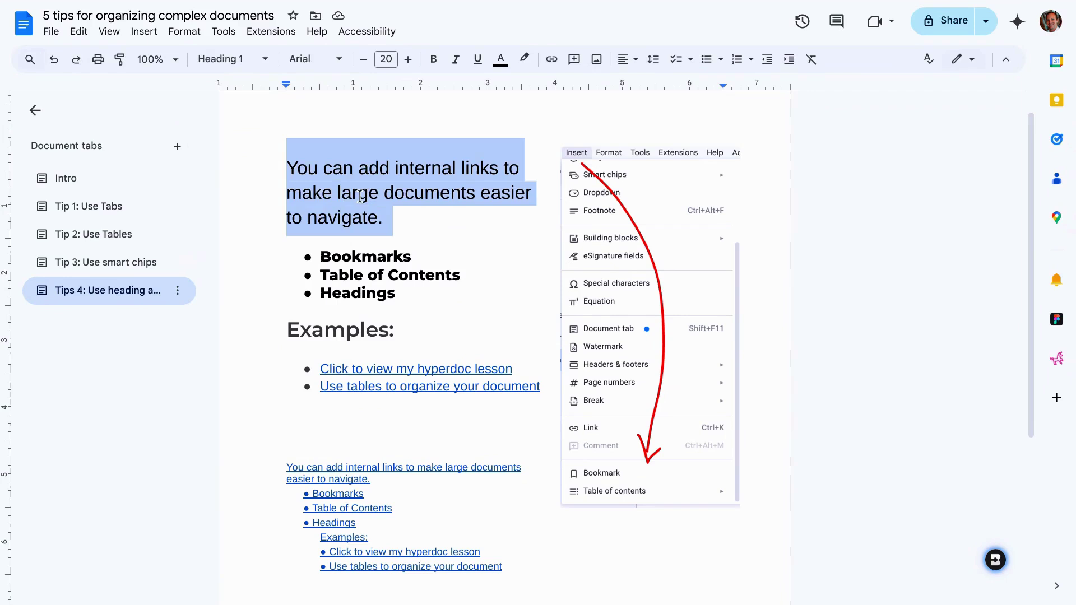
click(219, 57)
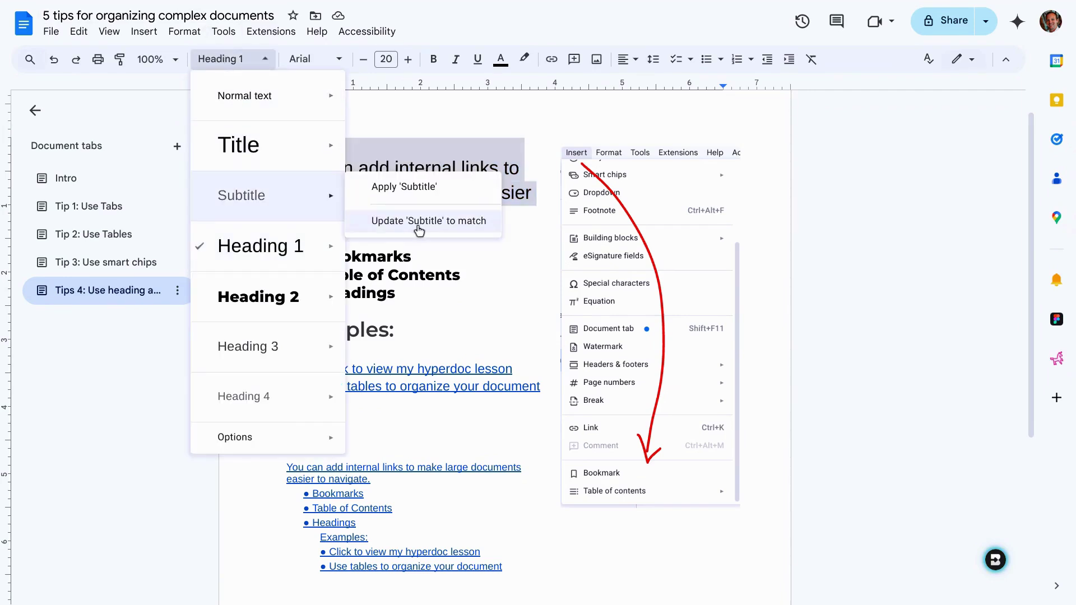
double_click(385, 153)
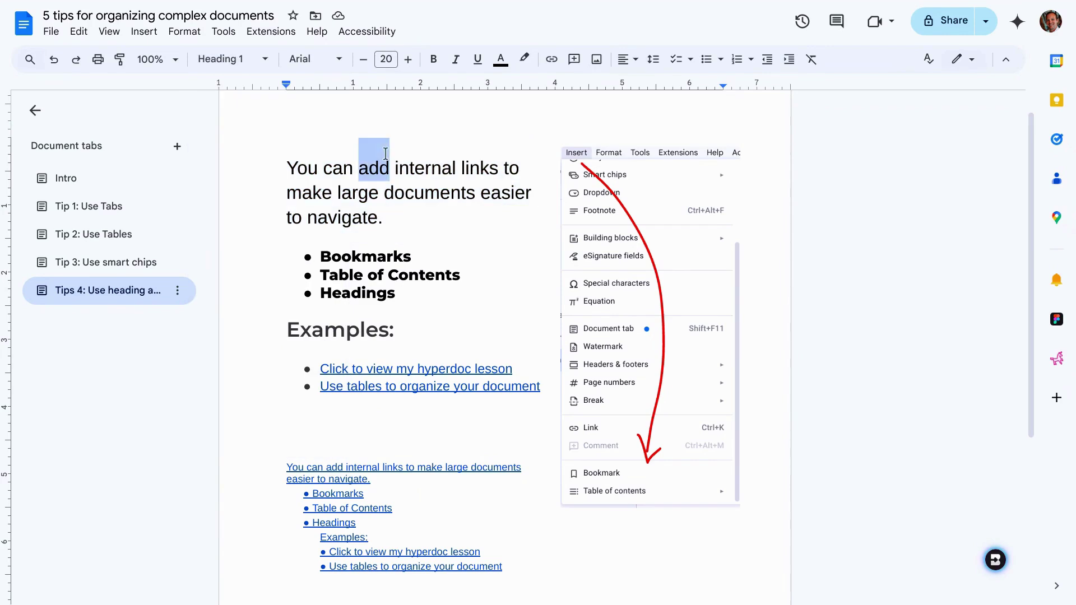
triple_click(348, 171)
right_click(349, 171)
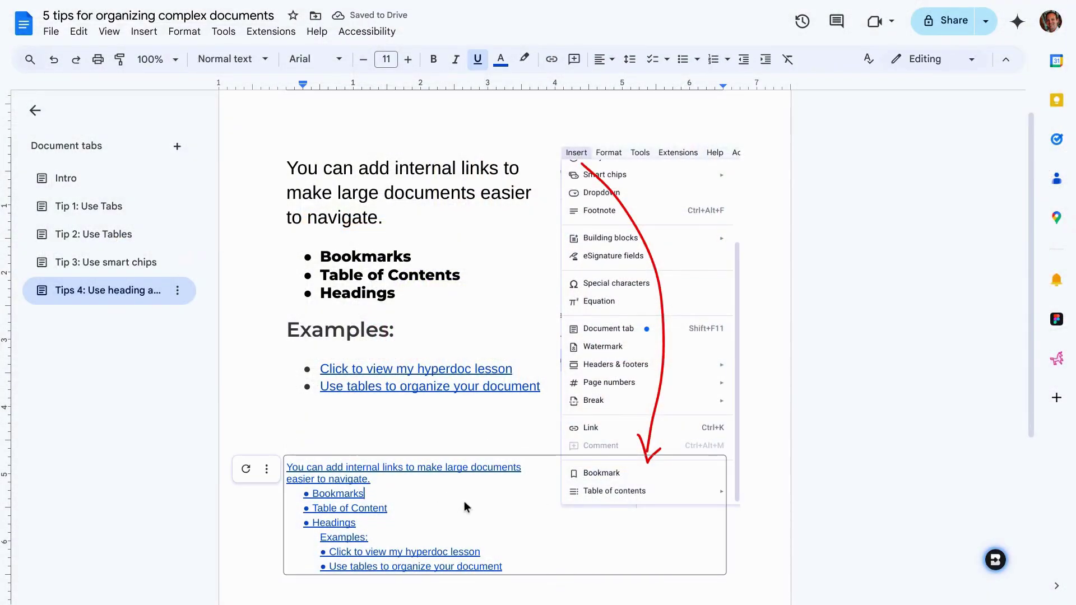
Edit a line in the old table of contents, then delete the whole table of contents
key(shift+Down)
text(\)
key(BackSpace)
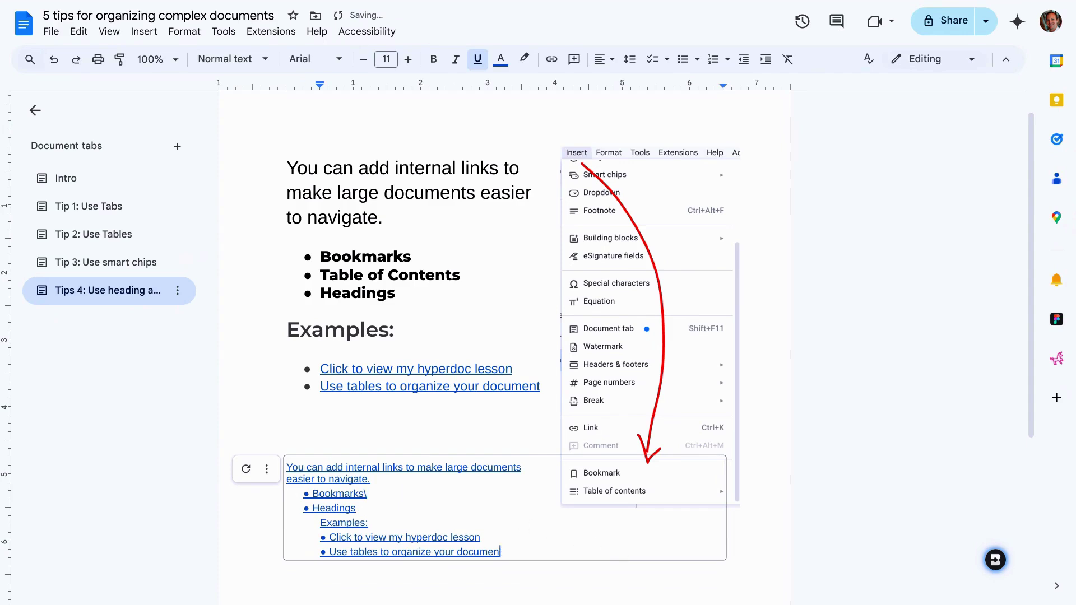
right_click(485, 519)
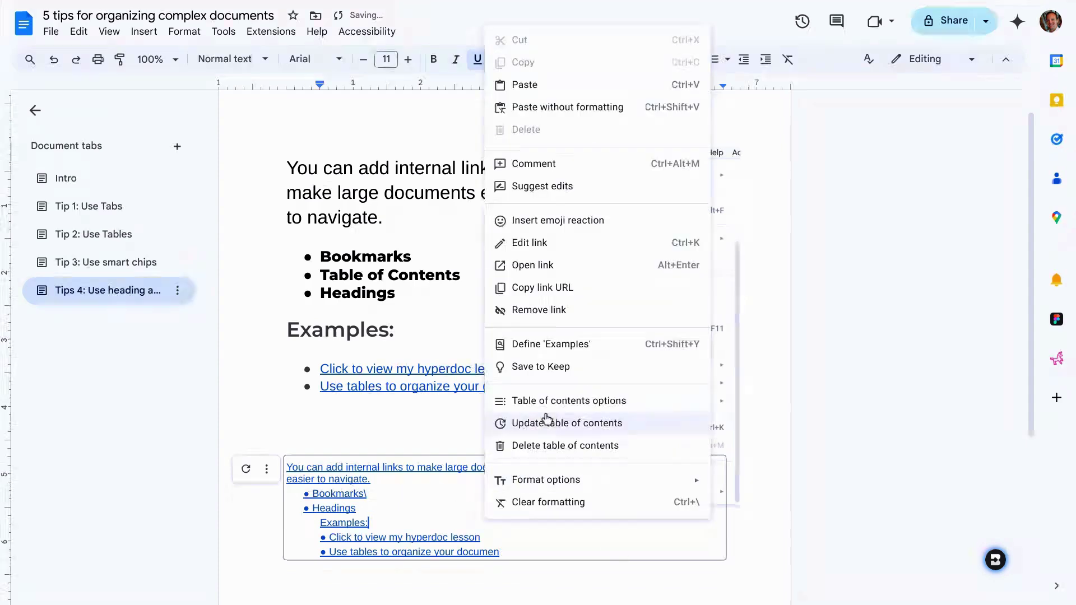
click(548, 447)
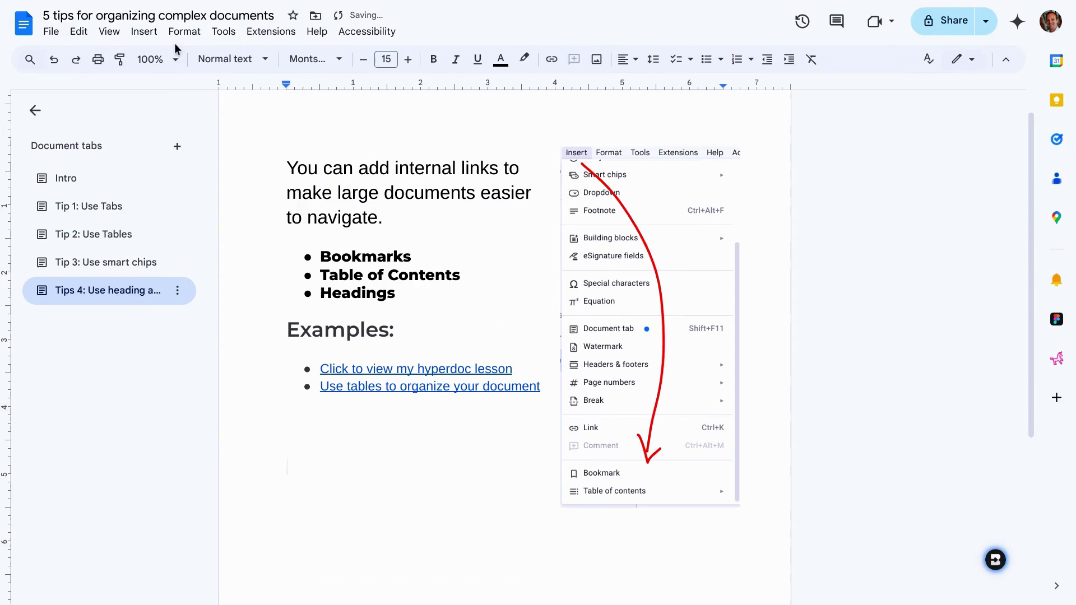
Insert a new Links-style table of contents and check one of its links
click(144, 31)
mouse_move(197, 568)
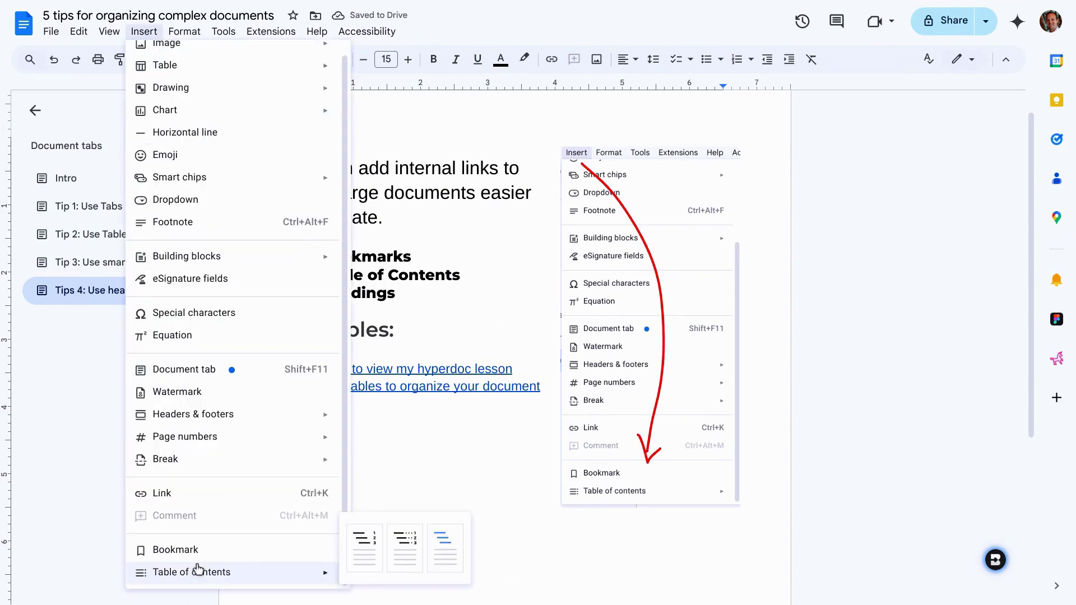
click(444, 547)
scroll(447, 561, down, 1)
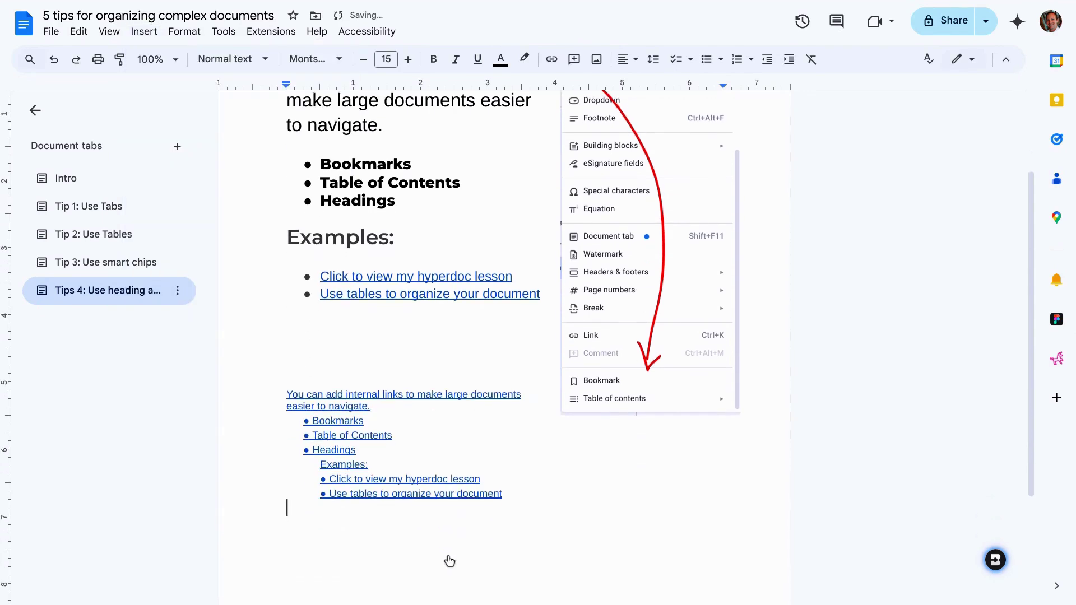
click(439, 477)
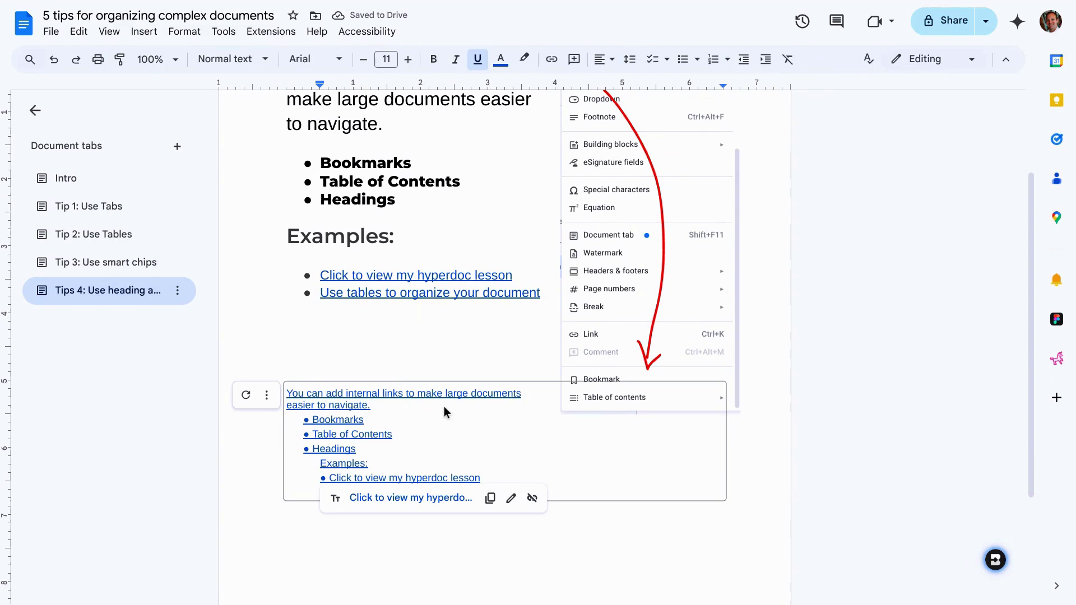
scroll(443, 406, up, 1)
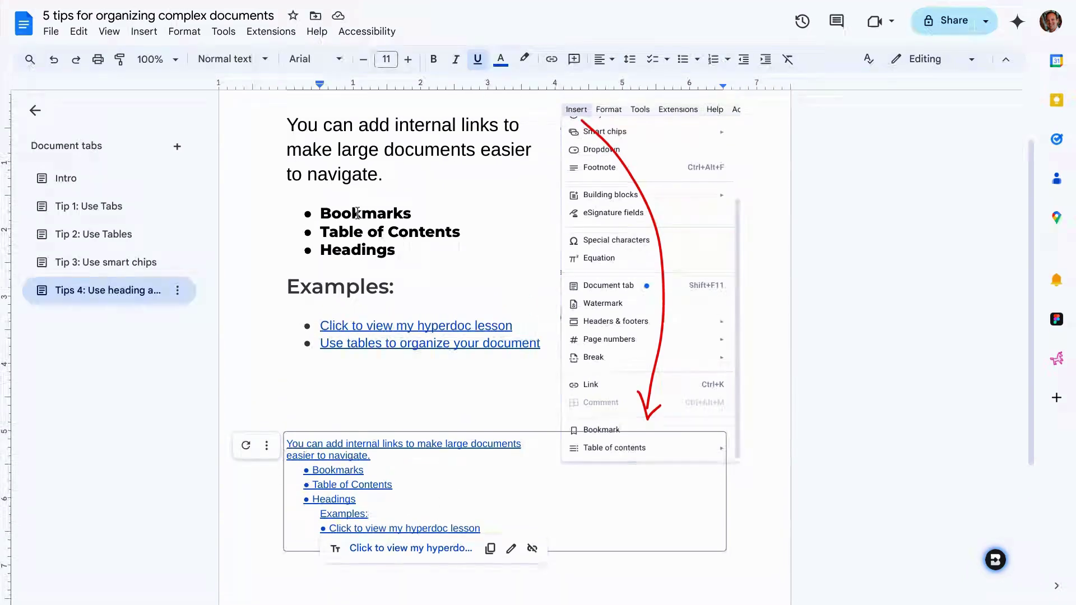
triple_click(339, 130)
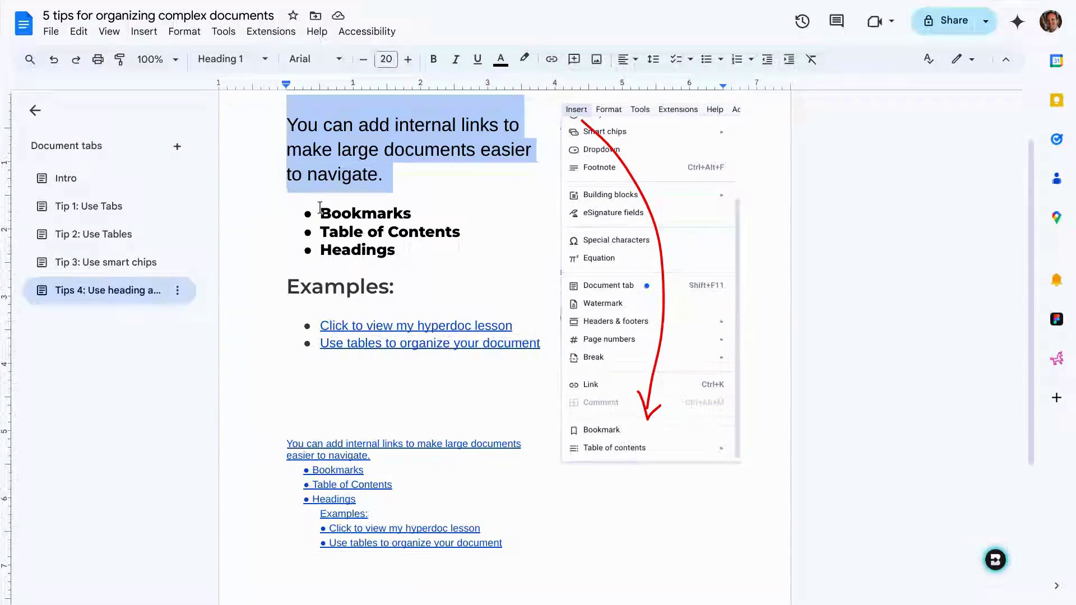
drag(321, 210, 420, 250)
click(368, 287)
click(375, 343)
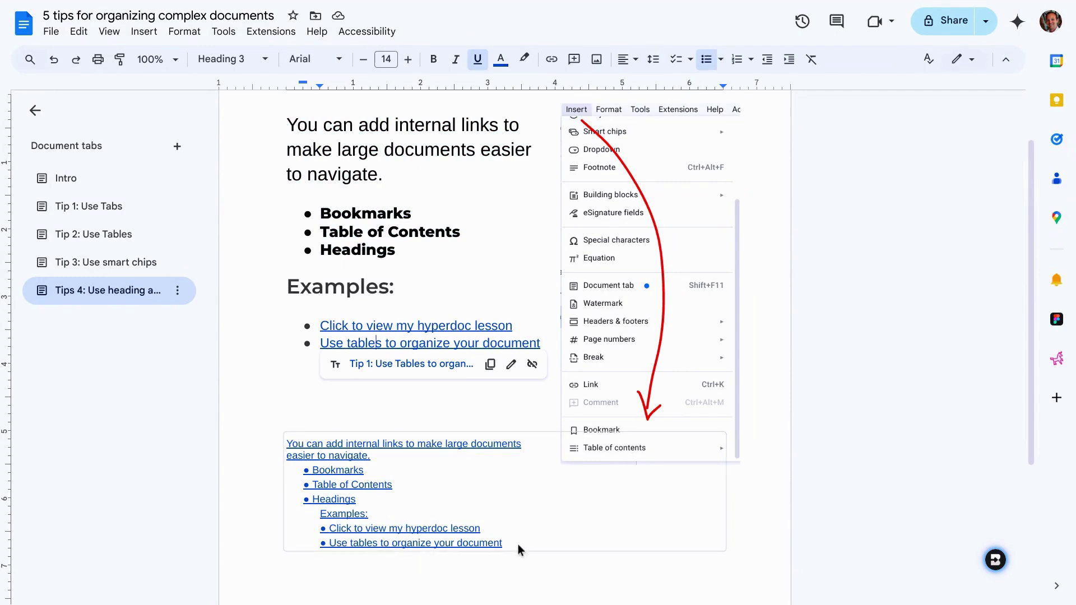
drag(499, 545, 283, 441)
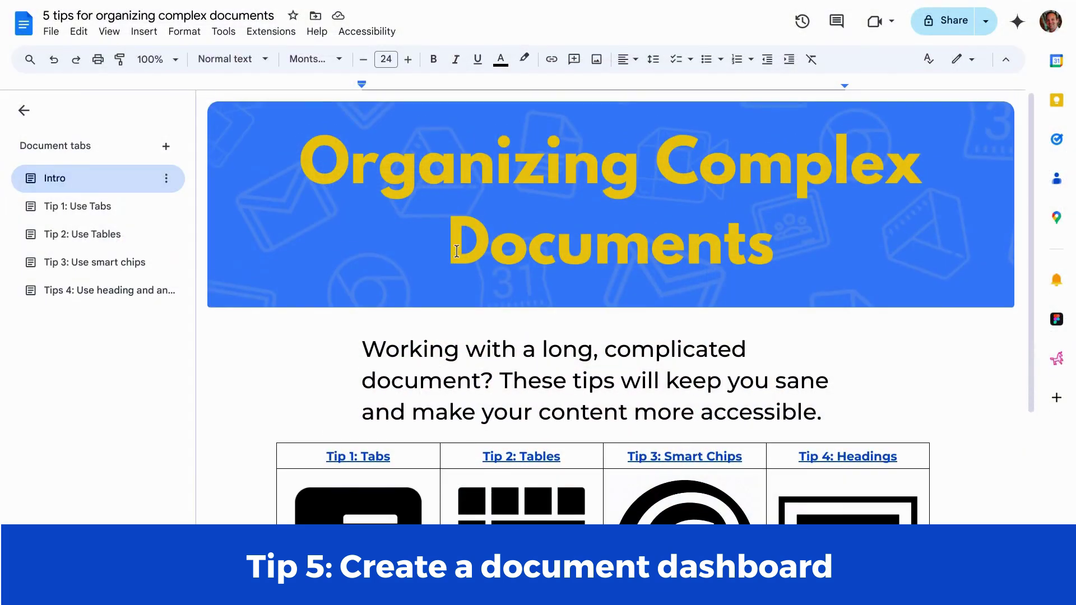
Scroll the Intro dashboard past the Organizing Complex Documents banner and four-tip link table
scroll(457, 251, down, 3)
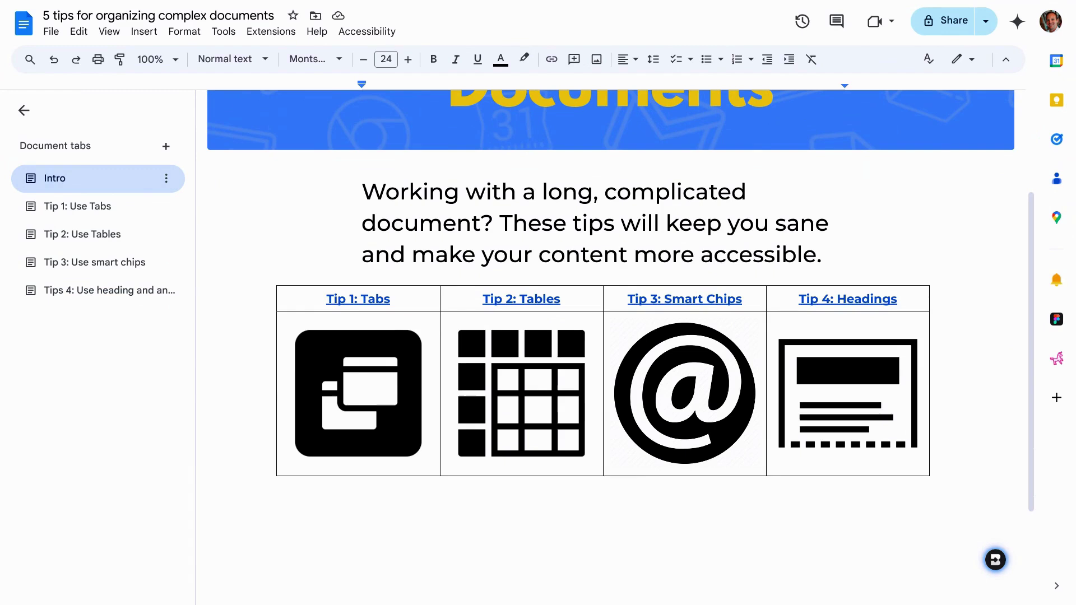
scroll(456, 288, up, 3)
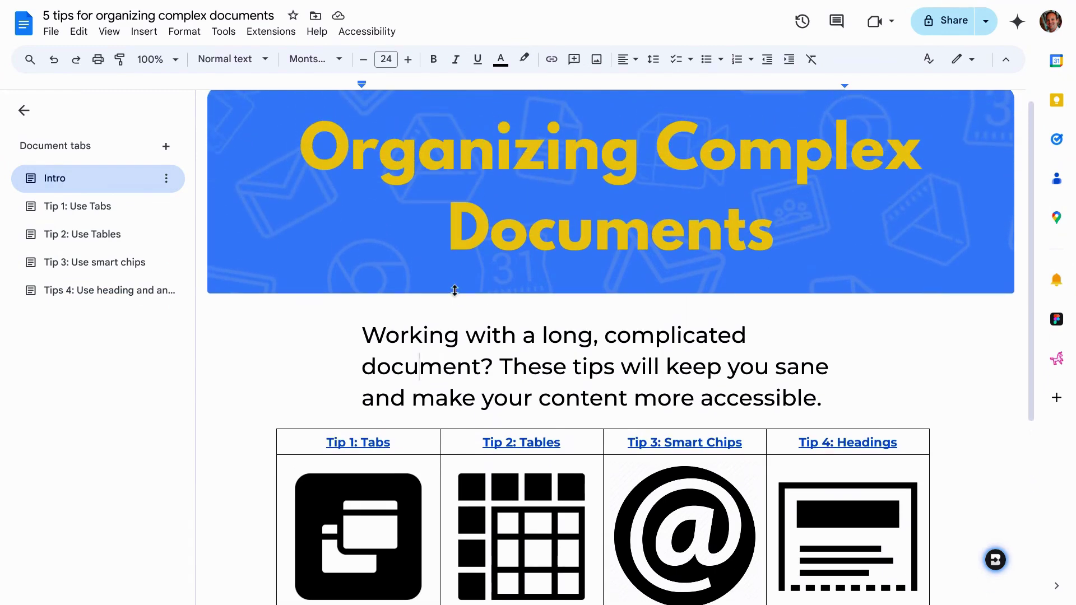
scroll(420, 381, up, 1)
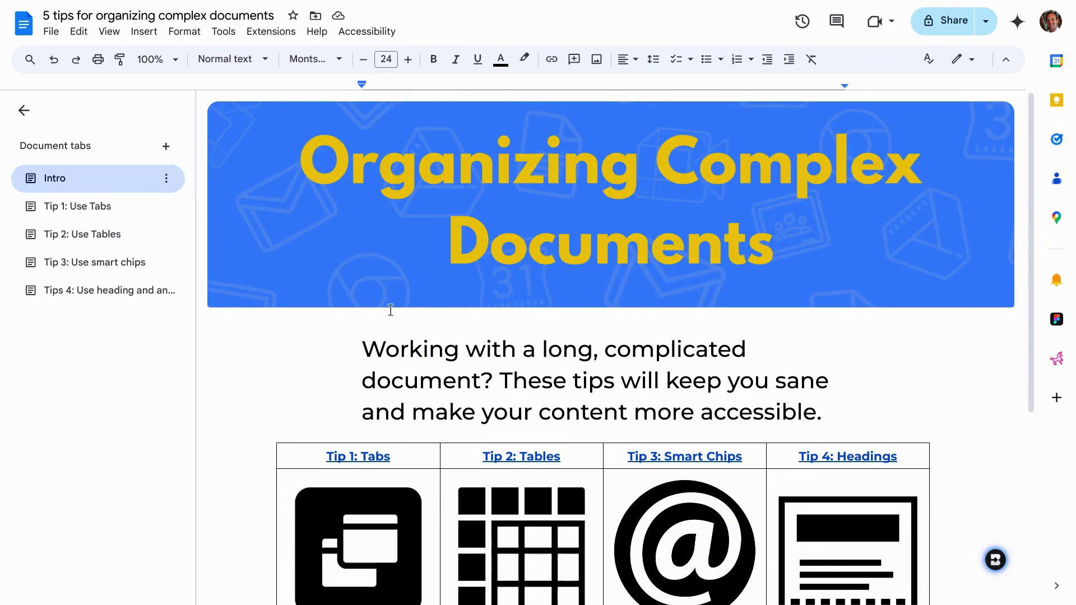
click(144, 31)
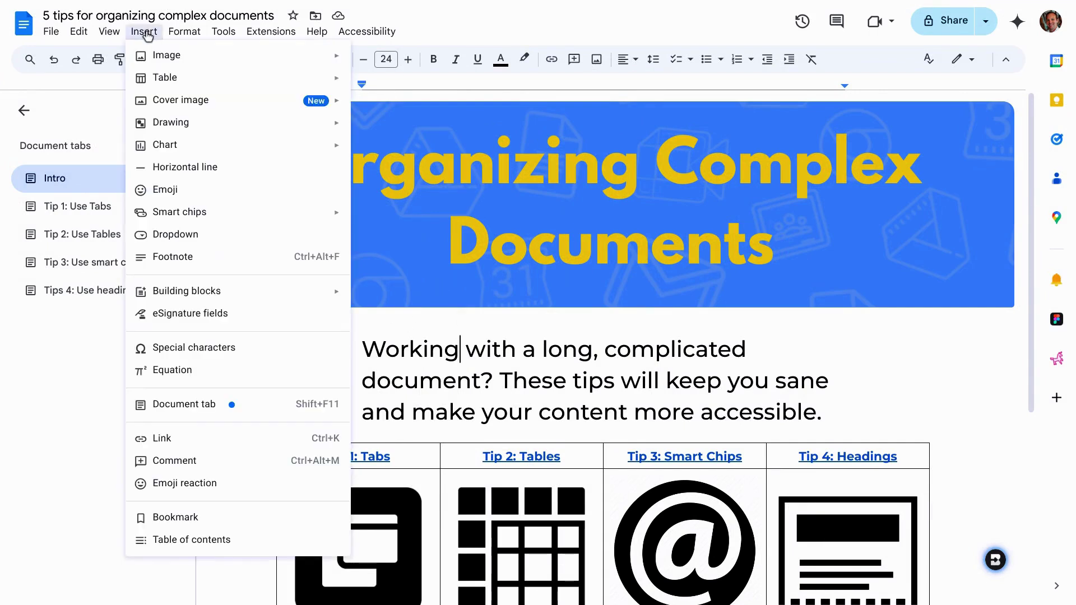
mouse_move(173, 102)
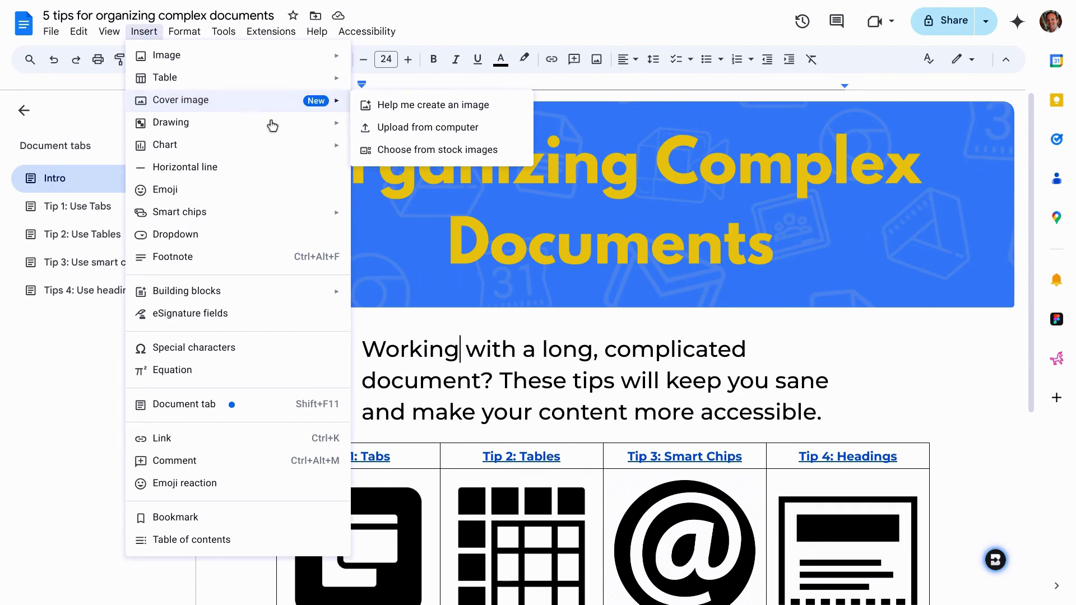
click(502, 350)
scroll(504, 351, down, 1)
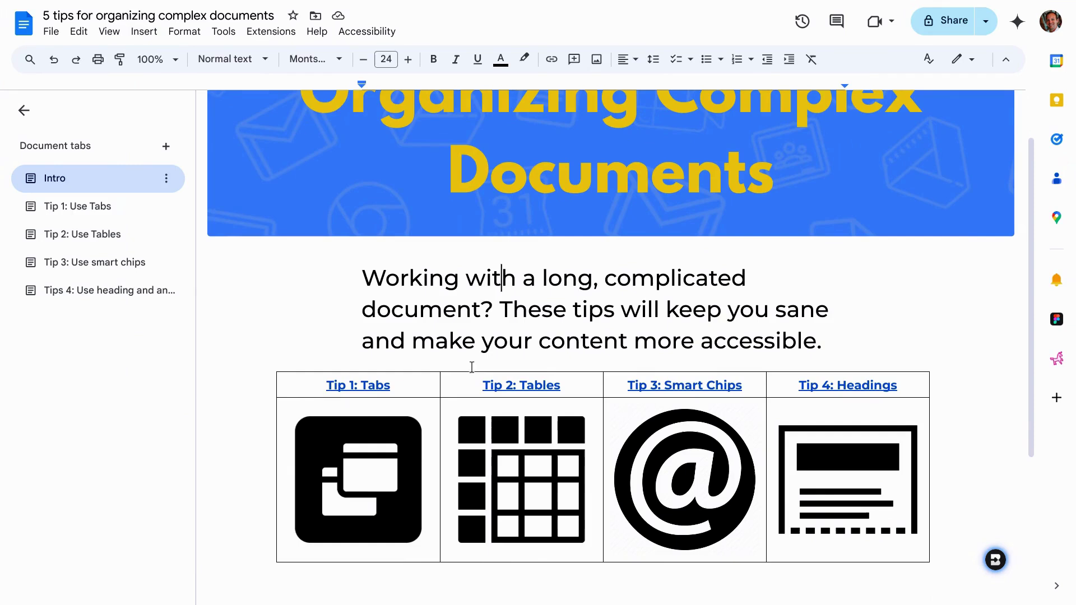
drag(434, 387, 793, 463)
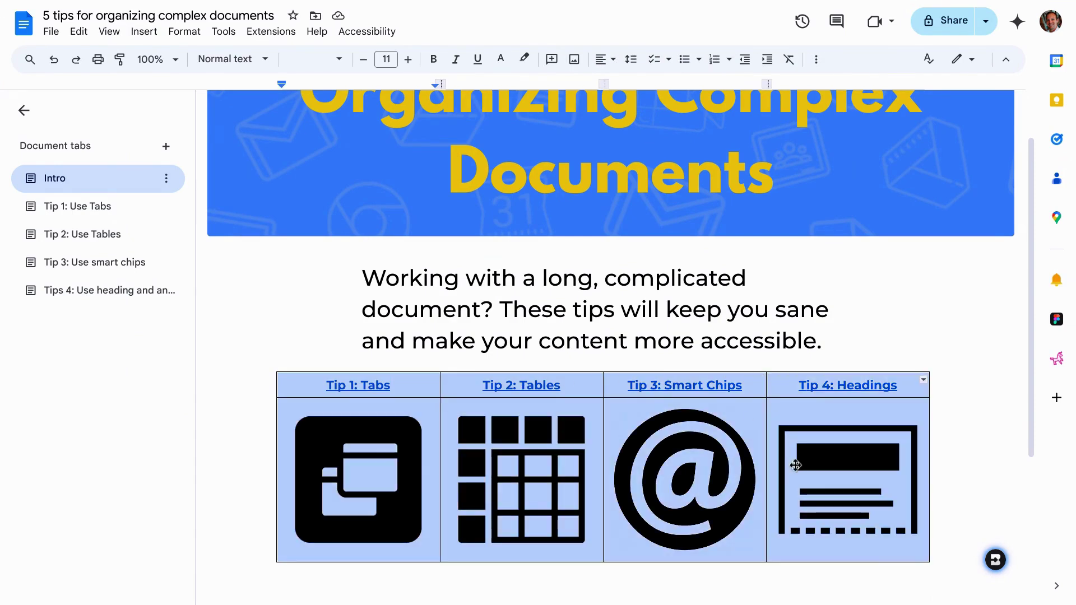
click(371, 389)
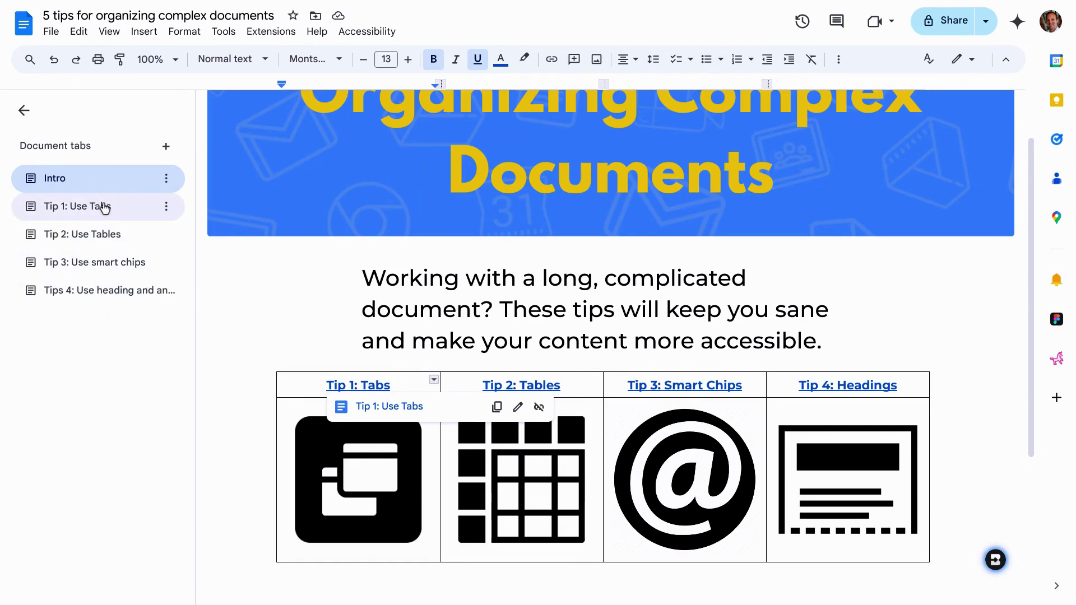
Dismiss the Tip 1 tab's options and select the Tabs and Tables icon images
click(166, 208)
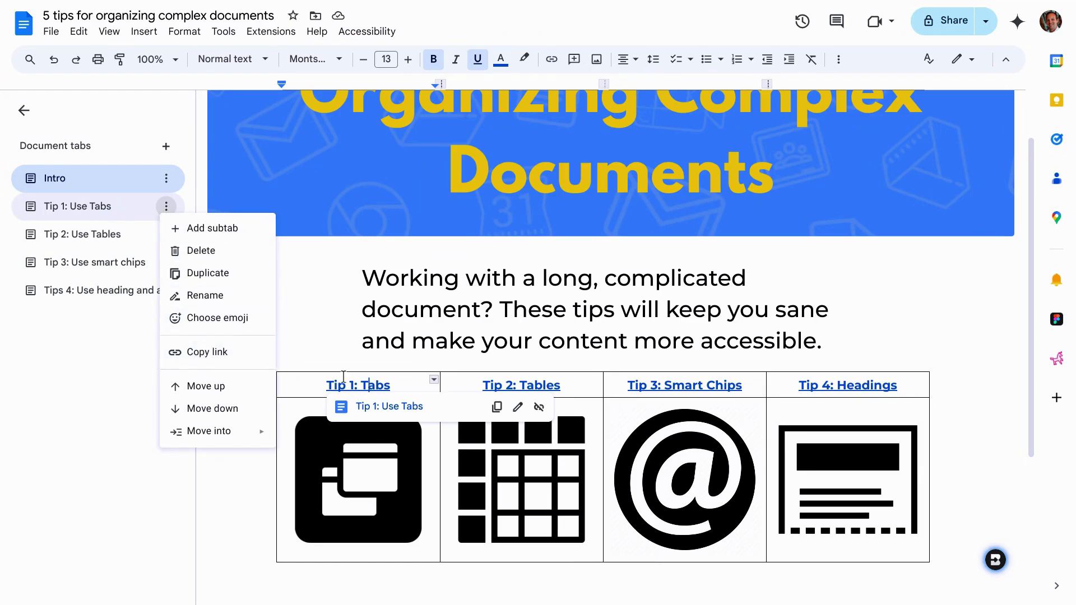
click(437, 321)
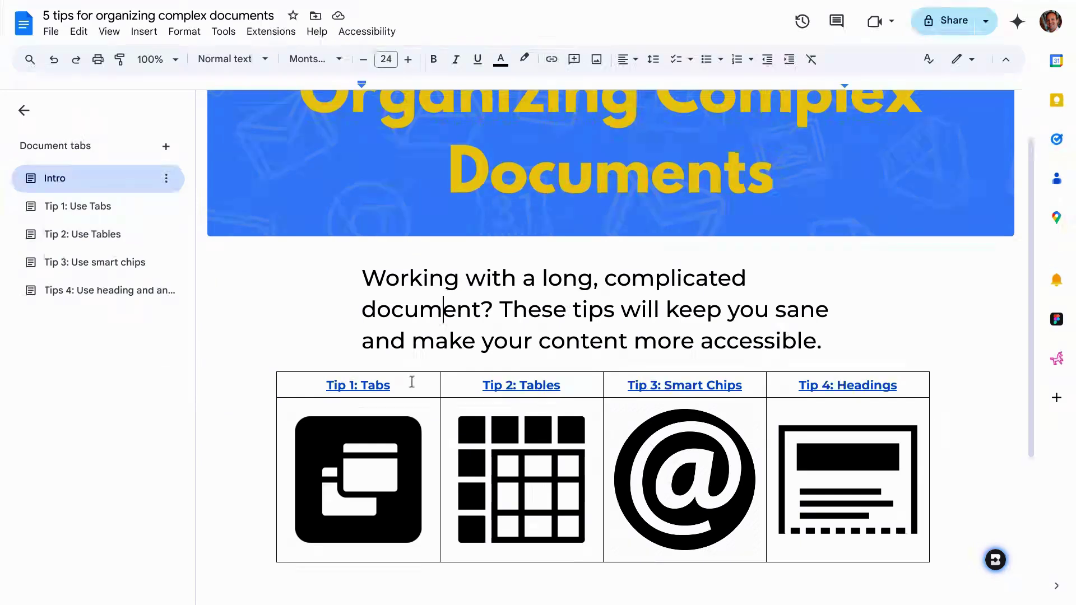
click(396, 448)
click(516, 460)
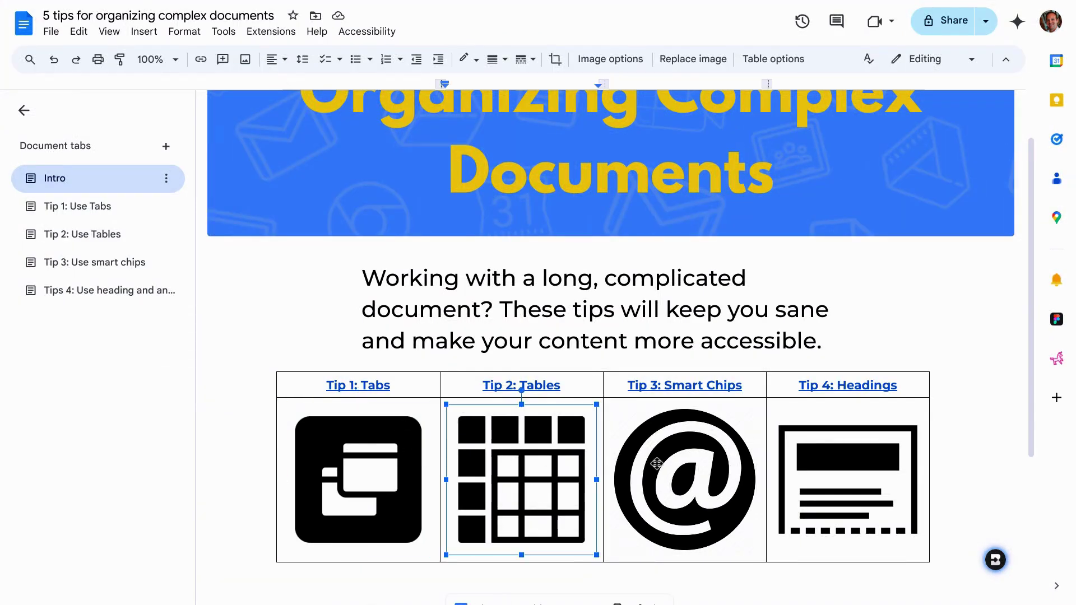
Select the @ Smart Chips icon and follow its link to the Tip 3: Use smart chips tab
click(657, 464)
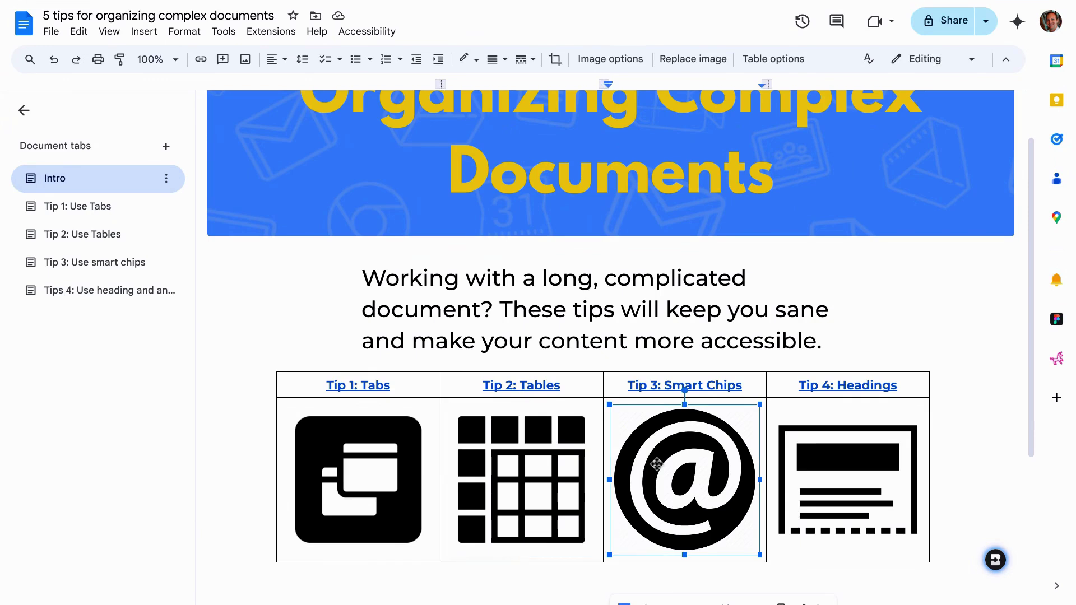
scroll(657, 464, down, 2)
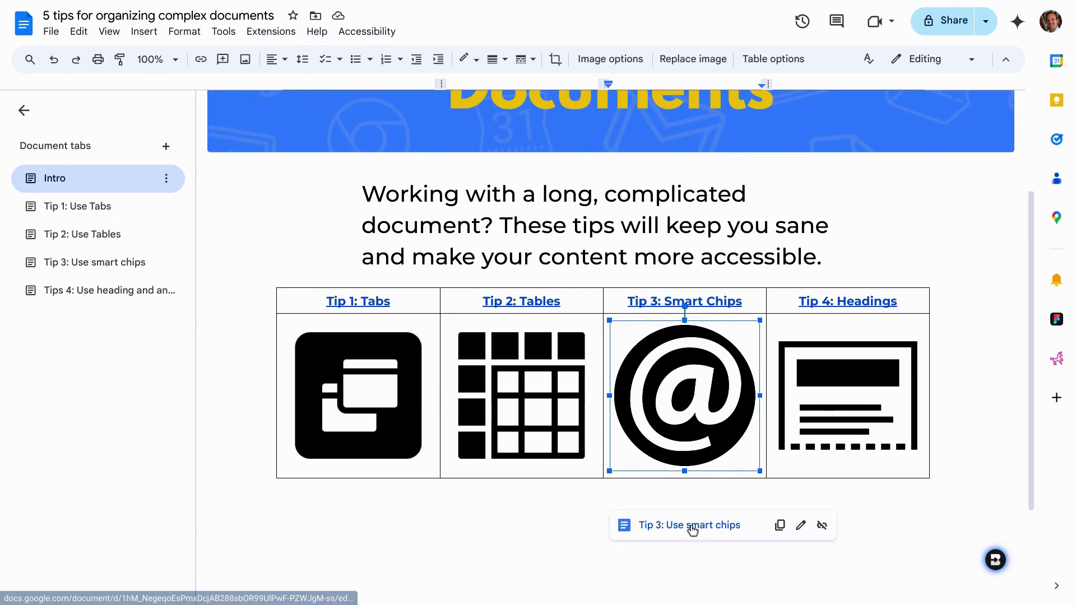
click(693, 530)
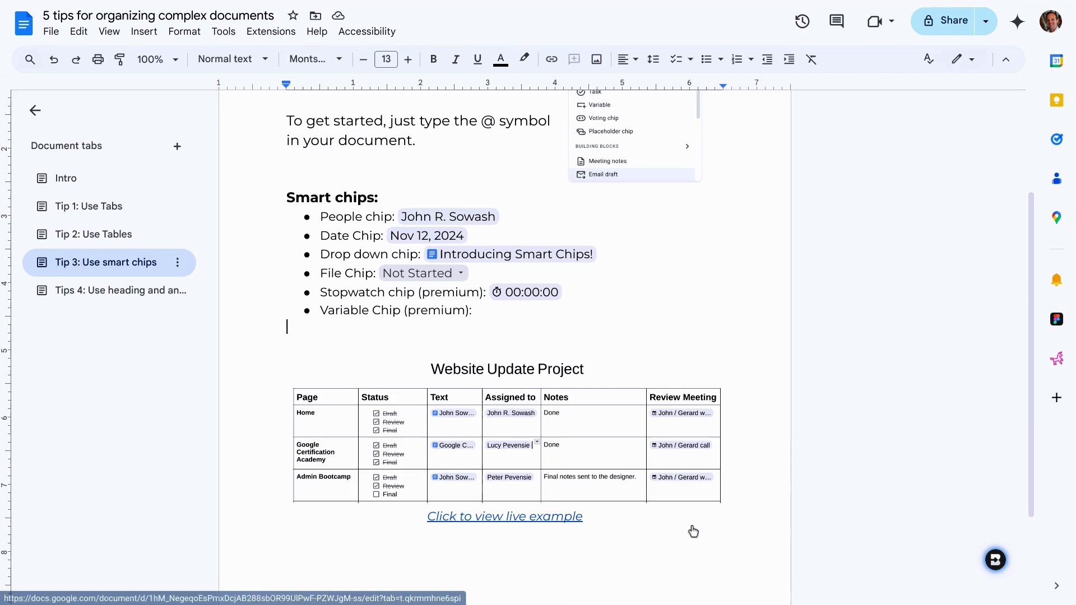